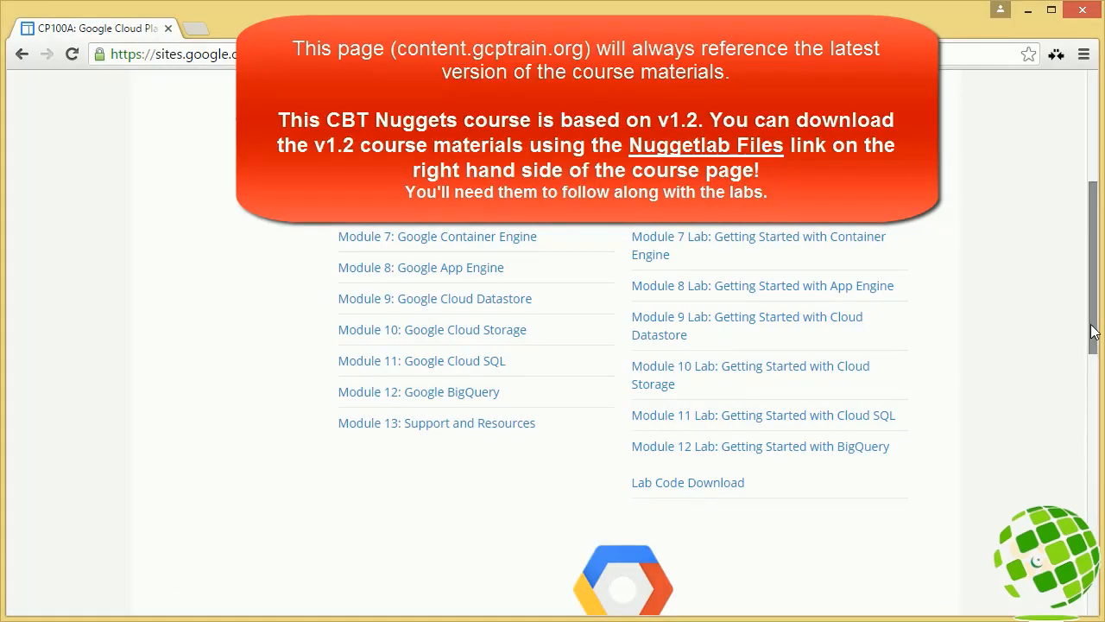
Step: Read through the Cloud Storage lab's overview, requirements and learning goals, up to the Java lab introduction
{"action": "left_click_drag", "start_coordinate": [1092, 331], "coordinate": [1092, 274]}
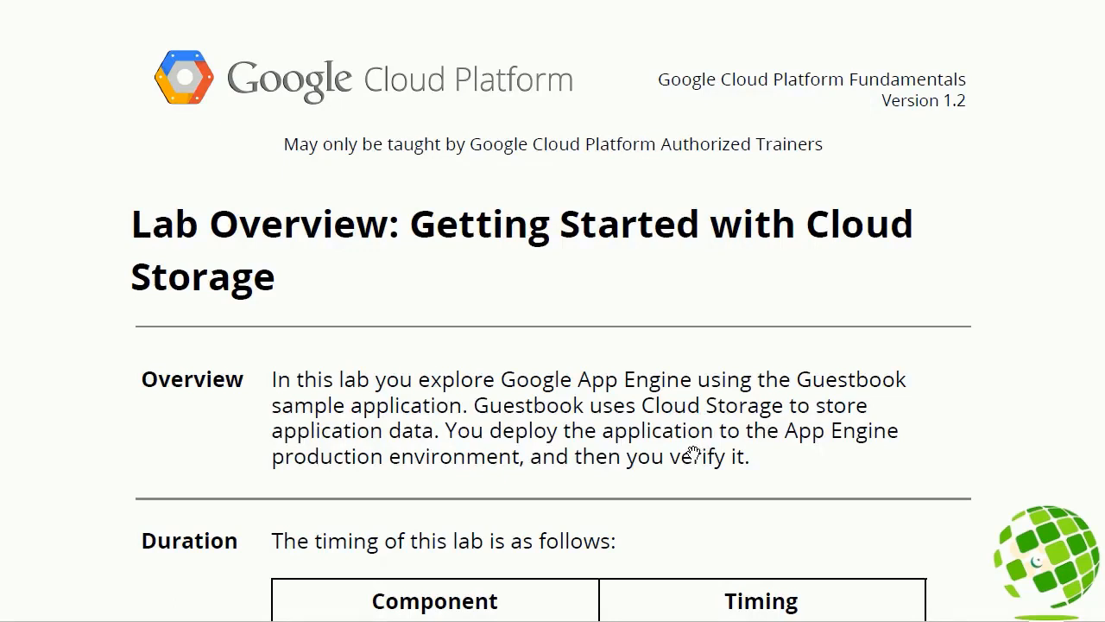
{"action": "scroll", "coordinate": [729, 427], "scroll_direction": "down", "scroll_amount": 10}
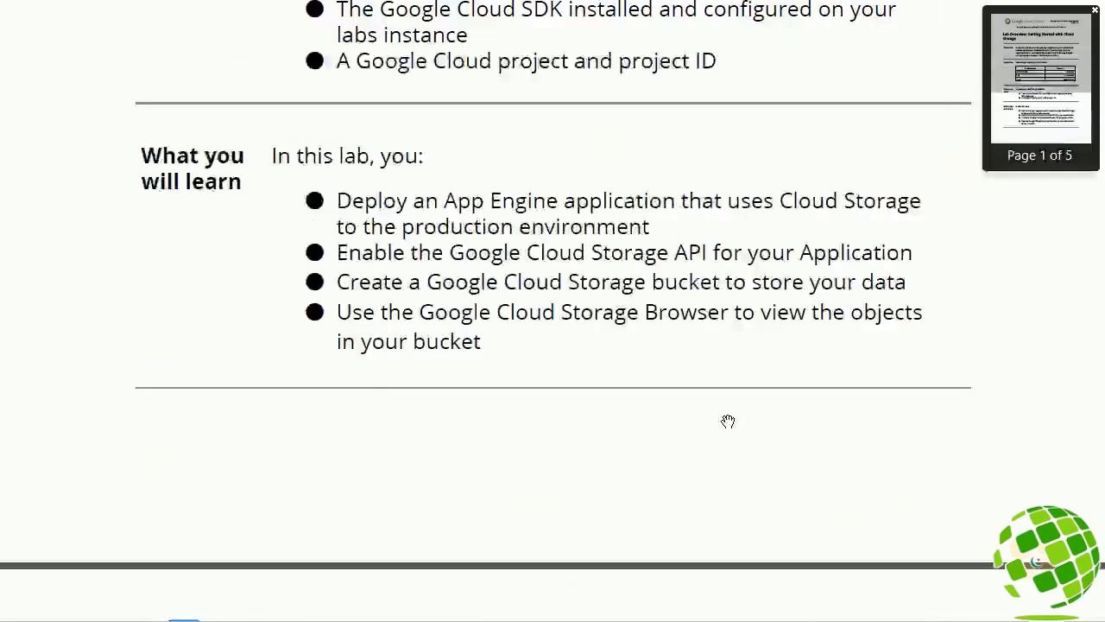
{"action": "scroll", "coordinate": [728, 420], "scroll_direction": "up", "scroll_amount": 2}
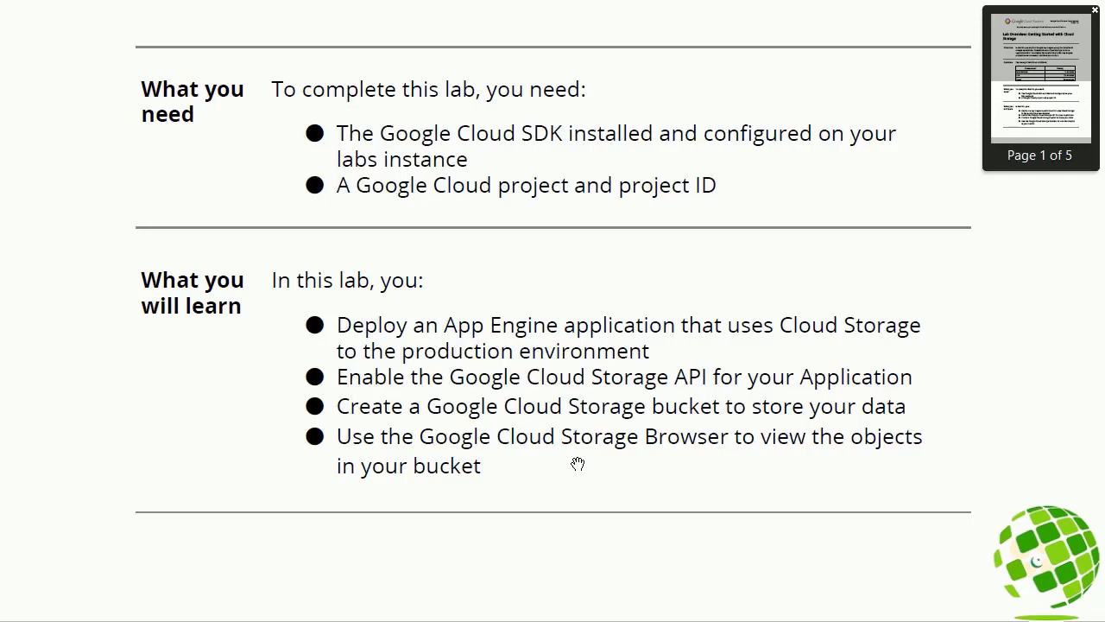
{"action": "scroll", "coordinate": [583, 468], "scroll_direction": "down", "scroll_amount": 12}
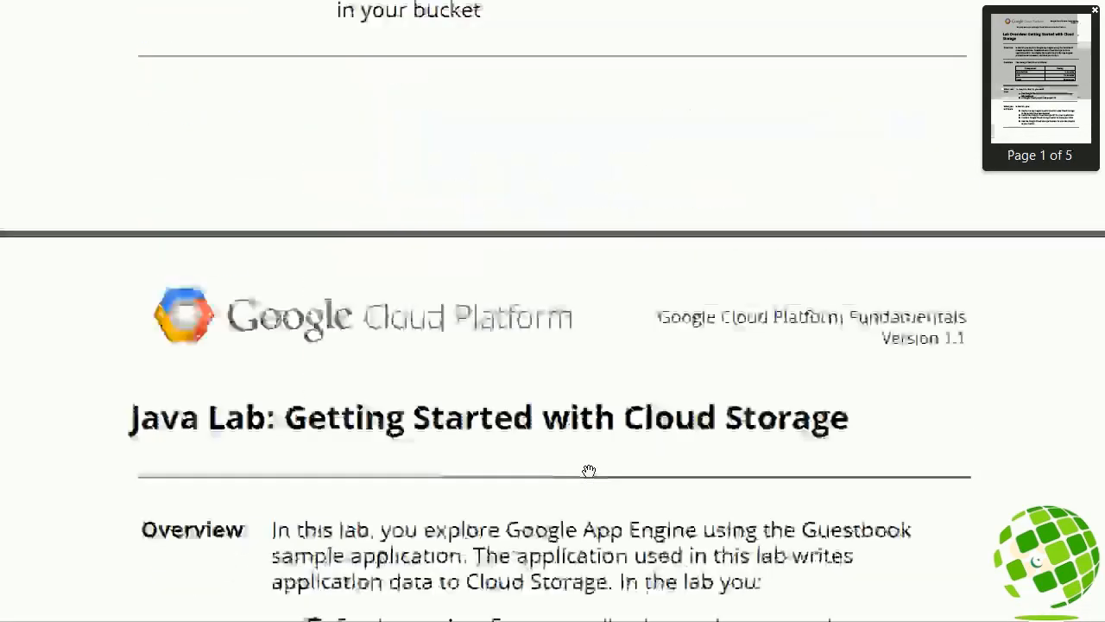
{"action": "scroll", "coordinate": [591, 468], "scroll_direction": "down", "scroll_amount": 4}
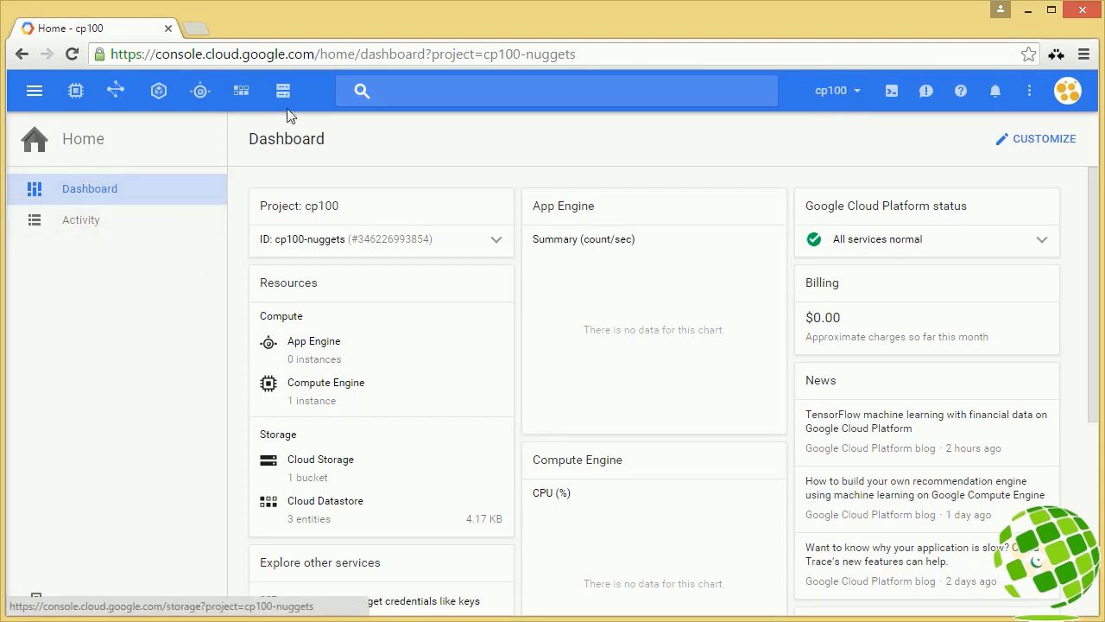
Step: Open the Cloud Storage browser of the cp100 project
{"action": "left_click", "coordinate": [35, 92]}
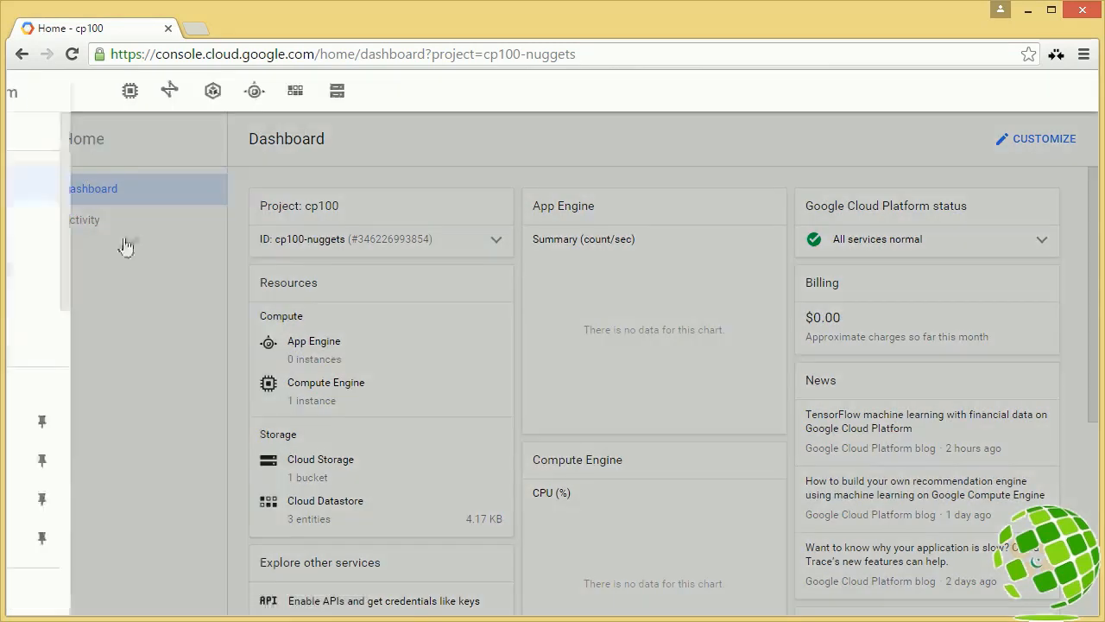
{"action": "scroll", "coordinate": [270, 207], "scroll_direction": "down", "scroll_amount": 4}
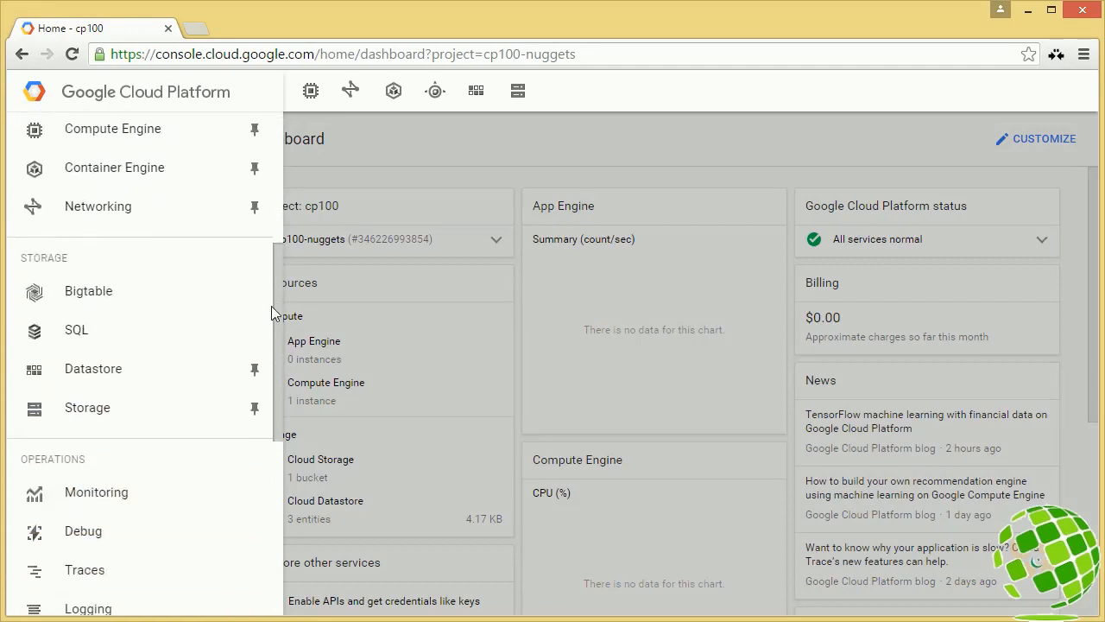
{"action": "left_click", "coordinate": [87, 418]}
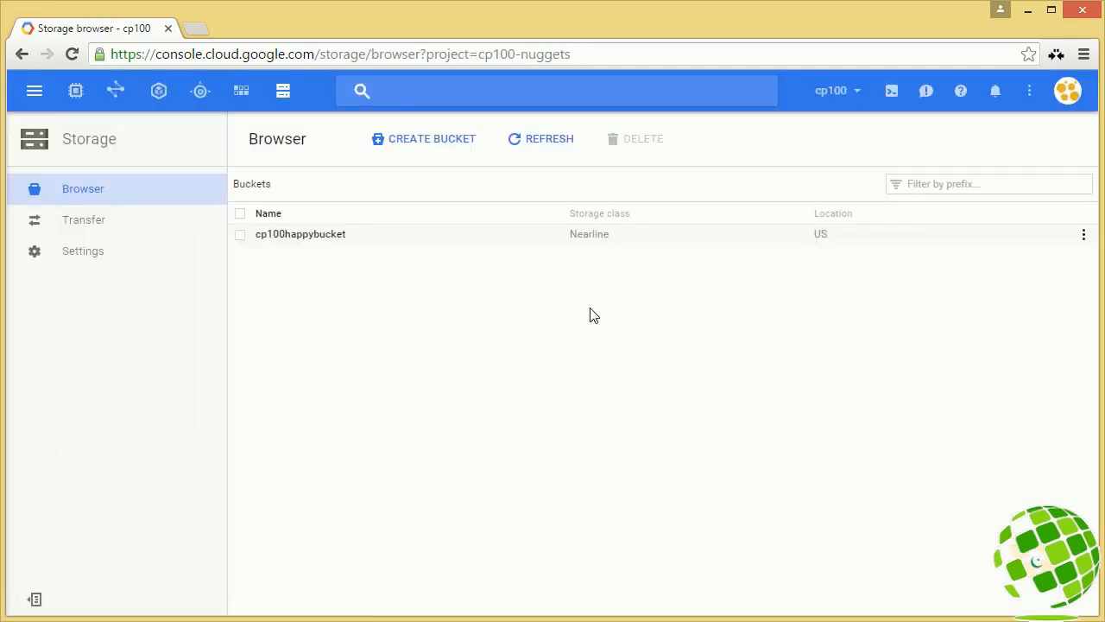
Step: Start creating a new storage bucket and name it cp100-gb-gs
{"action": "left_click", "coordinate": [429, 149]}
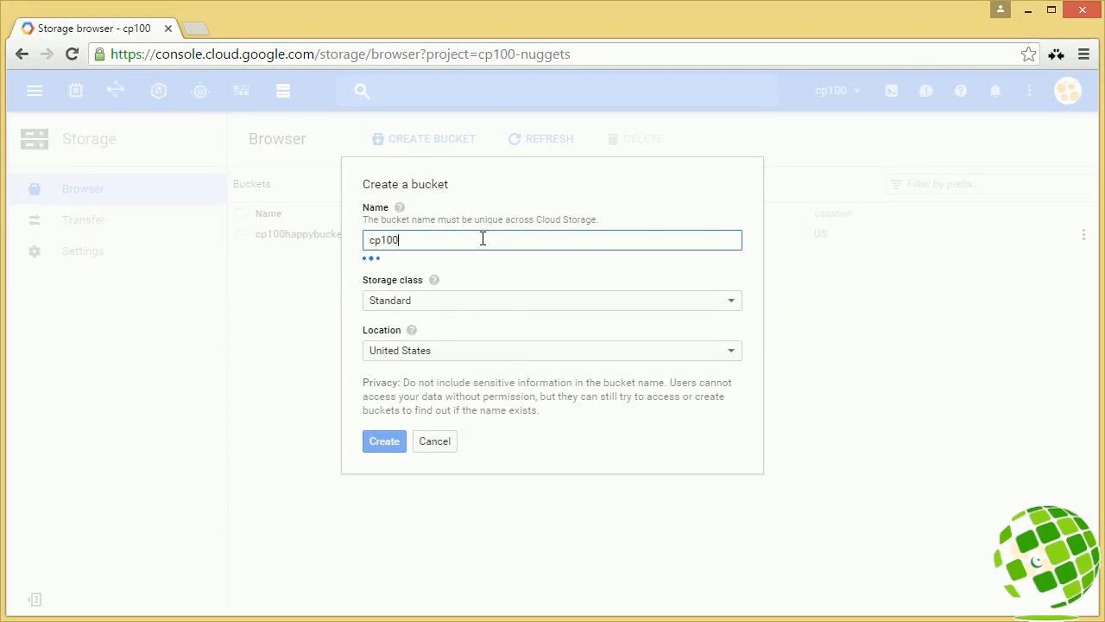
{"action": "type", "text": "cp100-"}
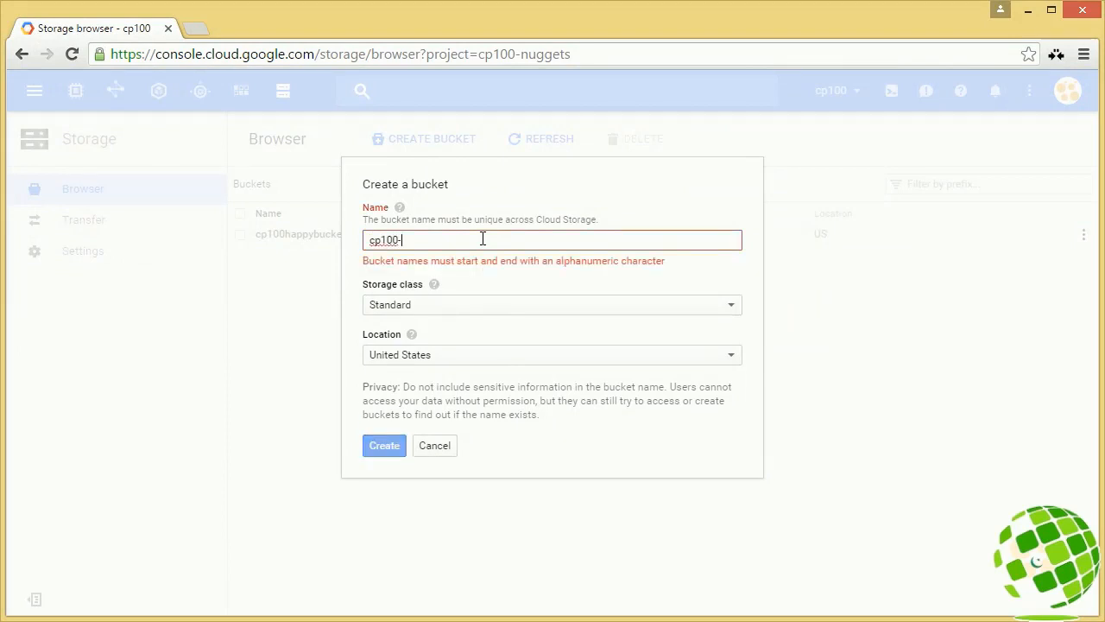
{"action": "type", "text": "gu"}
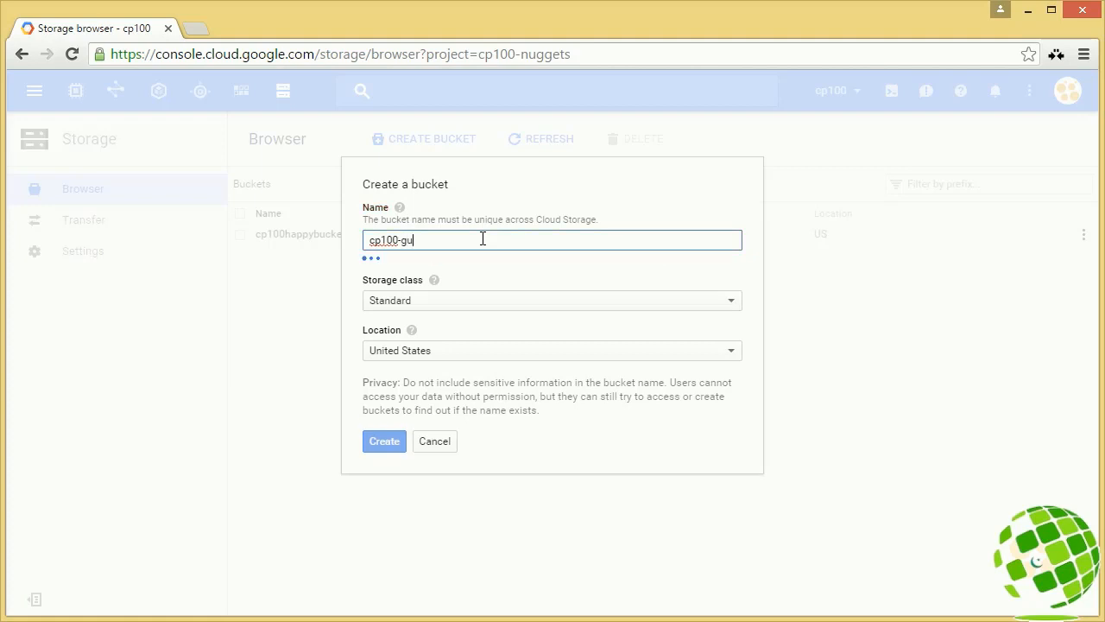
{"action": "key", "text": "BackSpace"}
{"action": "type", "text": "b-"}
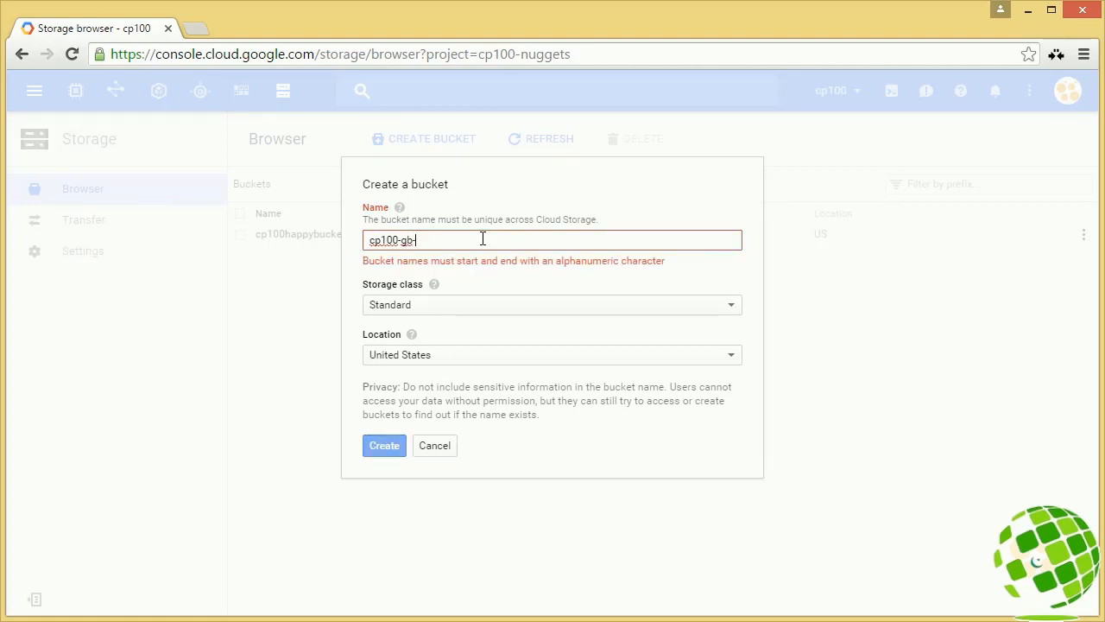
{"action": "type", "text": "gs"}
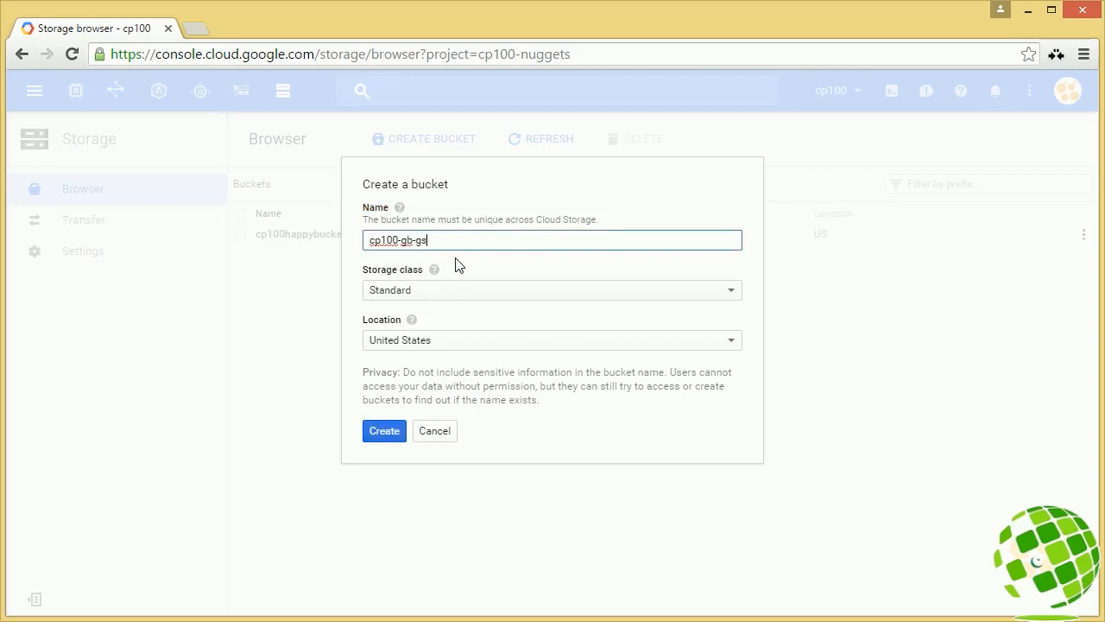
{"action": "left_click_drag", "start_coordinate": [438, 240], "coordinate": [326, 250]}
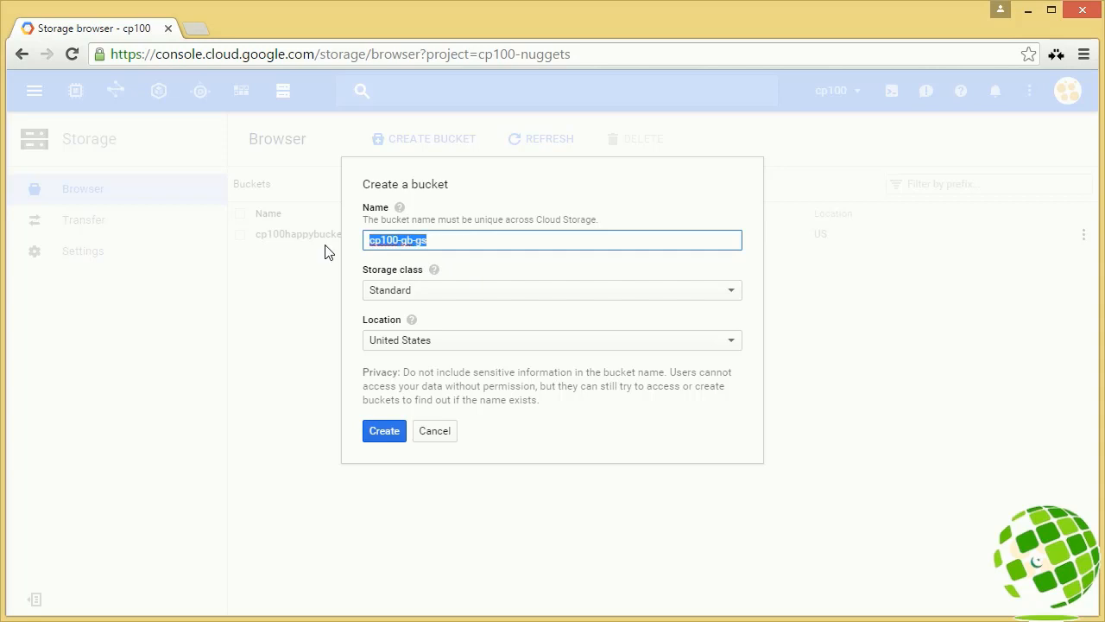
Step: Keep the Standard storage class, set the location to us-east1, and create the bucket
{"action": "left_click", "coordinate": [434, 296]}
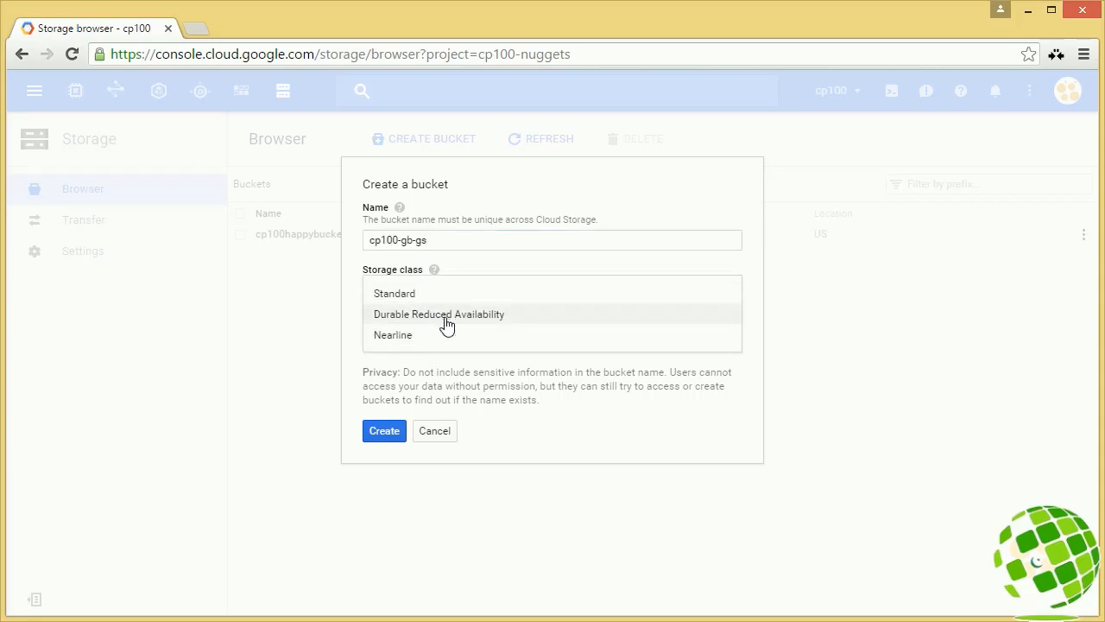
{"action": "left_click", "coordinate": [440, 298]}
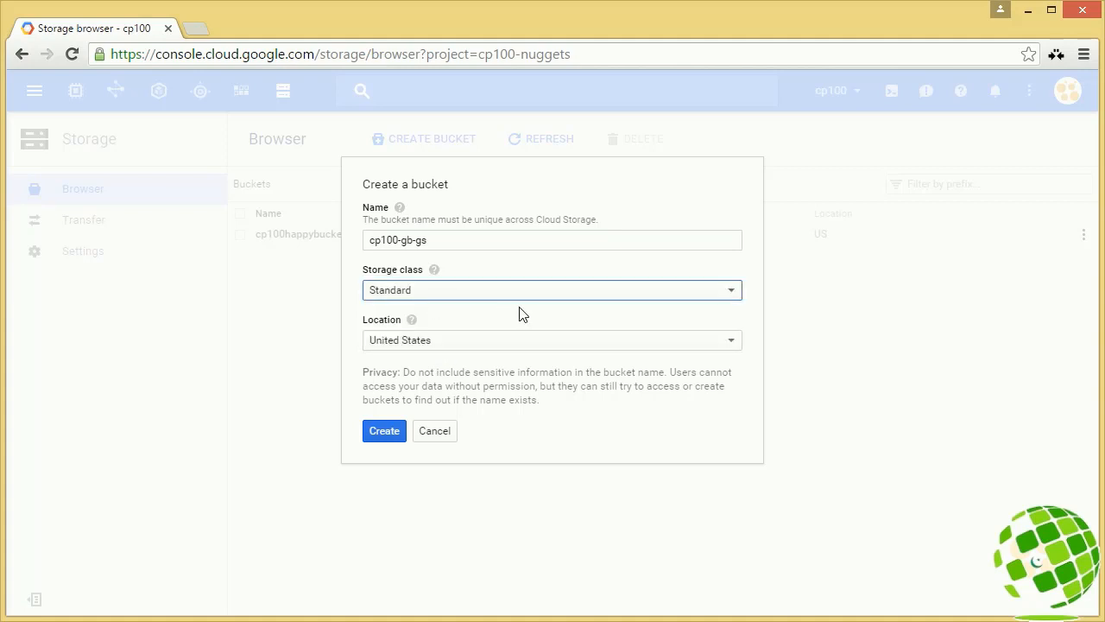
{"action": "left_click", "coordinate": [440, 341]}
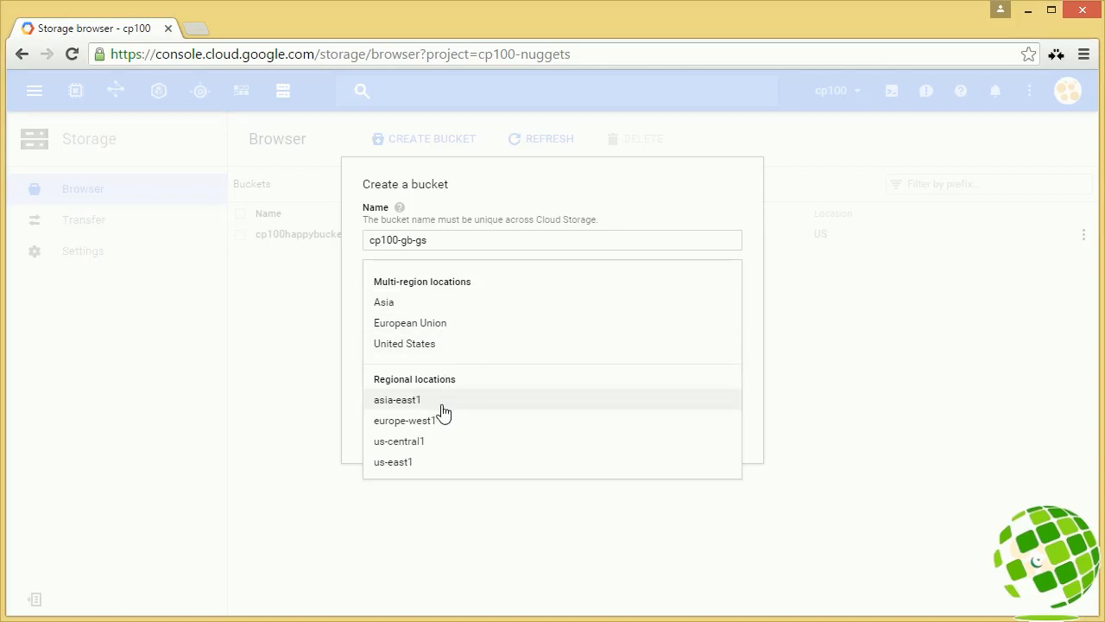
{"action": "left_click", "coordinate": [425, 467]}
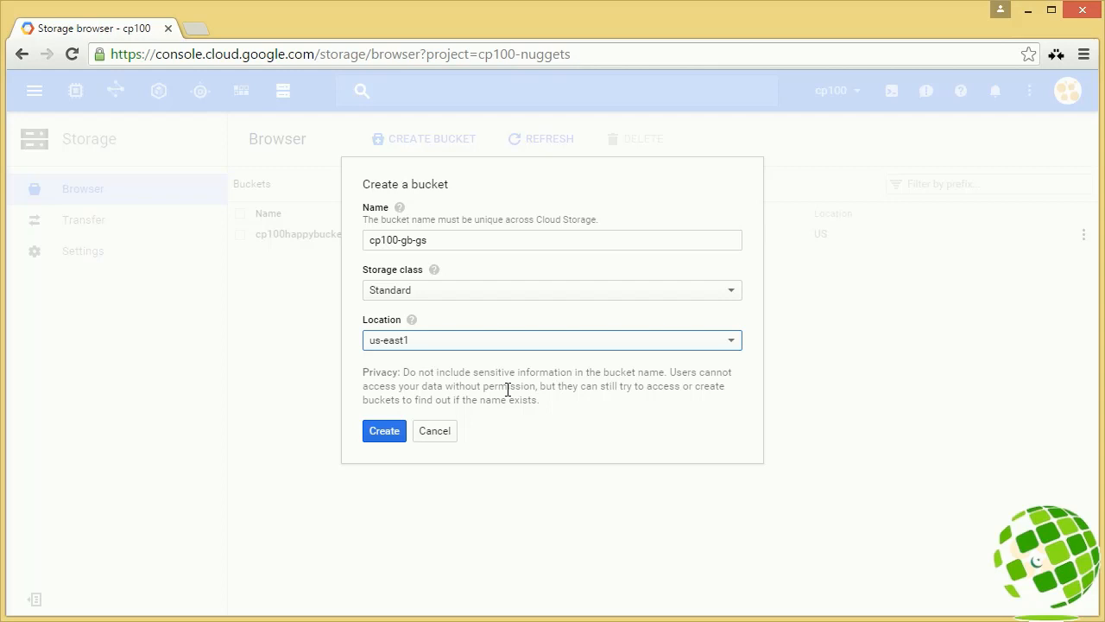
{"action": "left_click", "coordinate": [377, 431]}
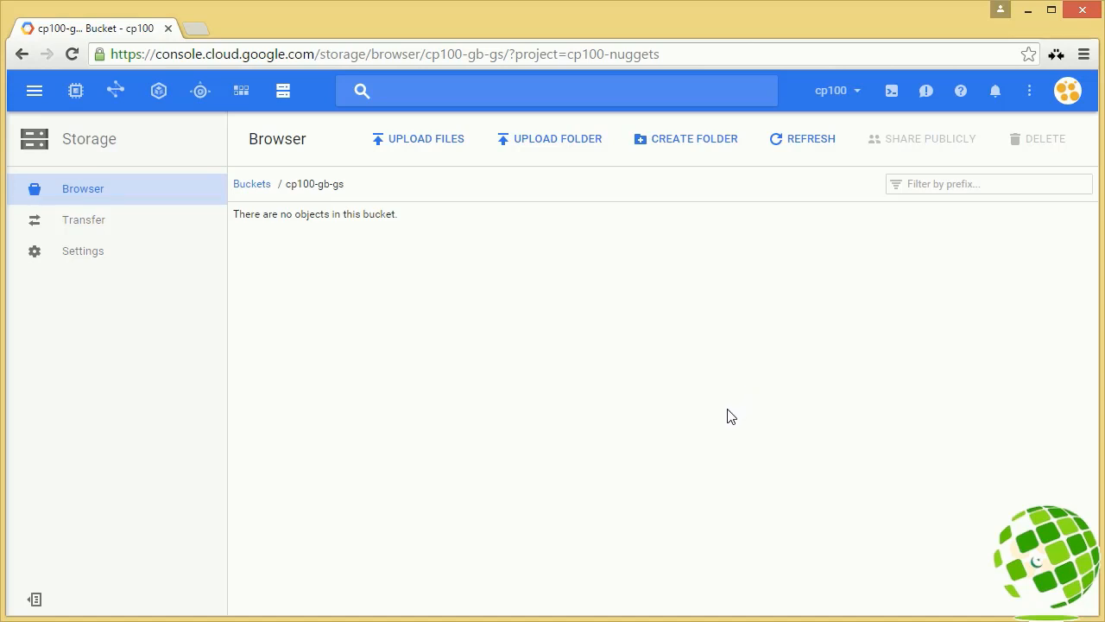
Step: Return to the bucket list and examine the bucket permissions and sharing URL of cp100-gb-gs
{"action": "left_click", "coordinate": [787, 147]}
{"action": "left_click", "coordinate": [252, 184]}
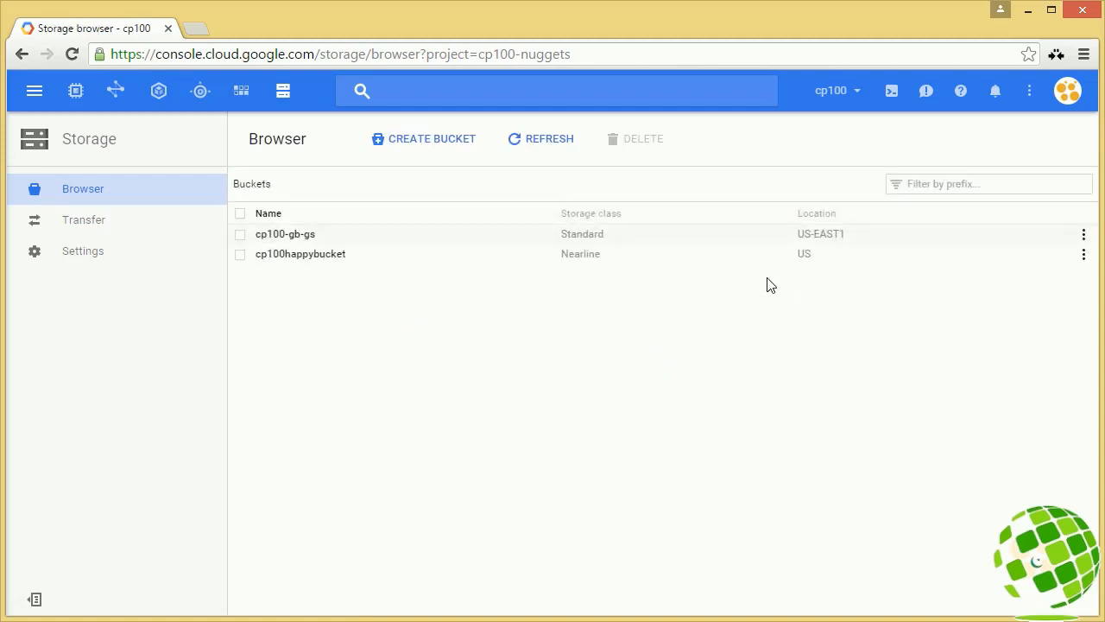
{"action": "left_click", "coordinate": [1086, 236]}
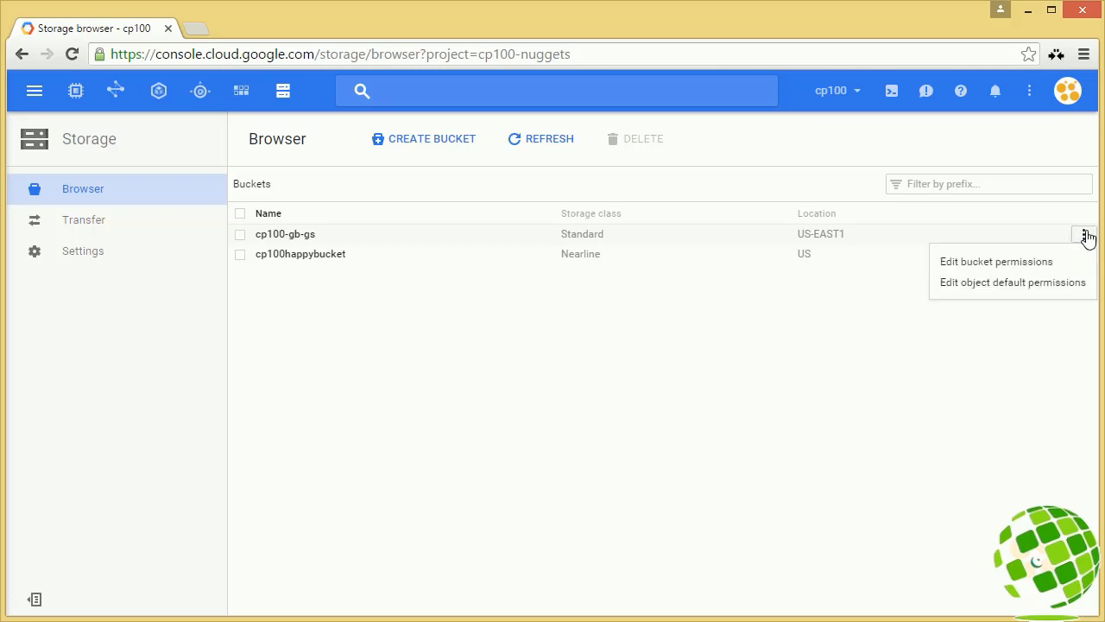
{"action": "left_click", "coordinate": [1032, 263]}
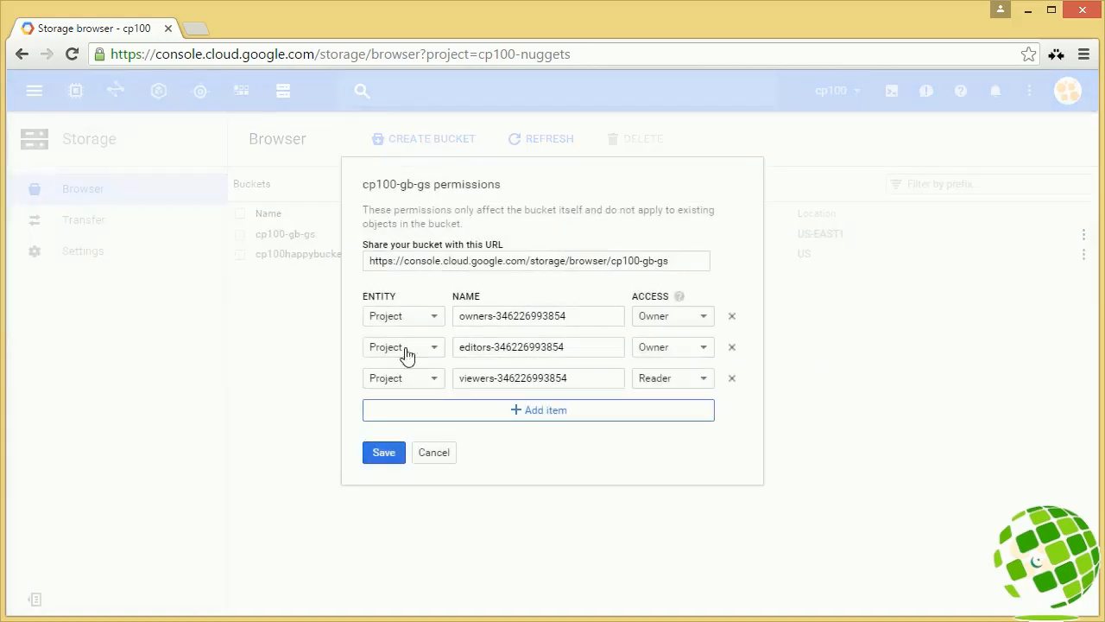
{"action": "left_click_drag", "start_coordinate": [691, 263], "coordinate": [363, 261]}
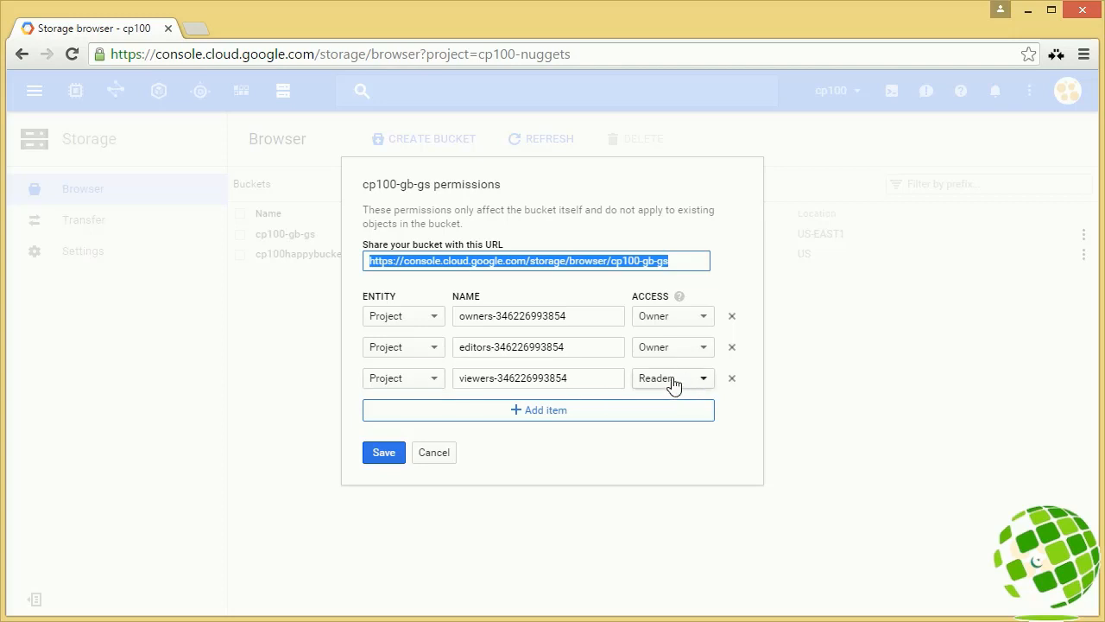
Step: Check which entity types a new permission entry offers, and leave the bucket permissions without saving
{"action": "left_click", "coordinate": [508, 409]}
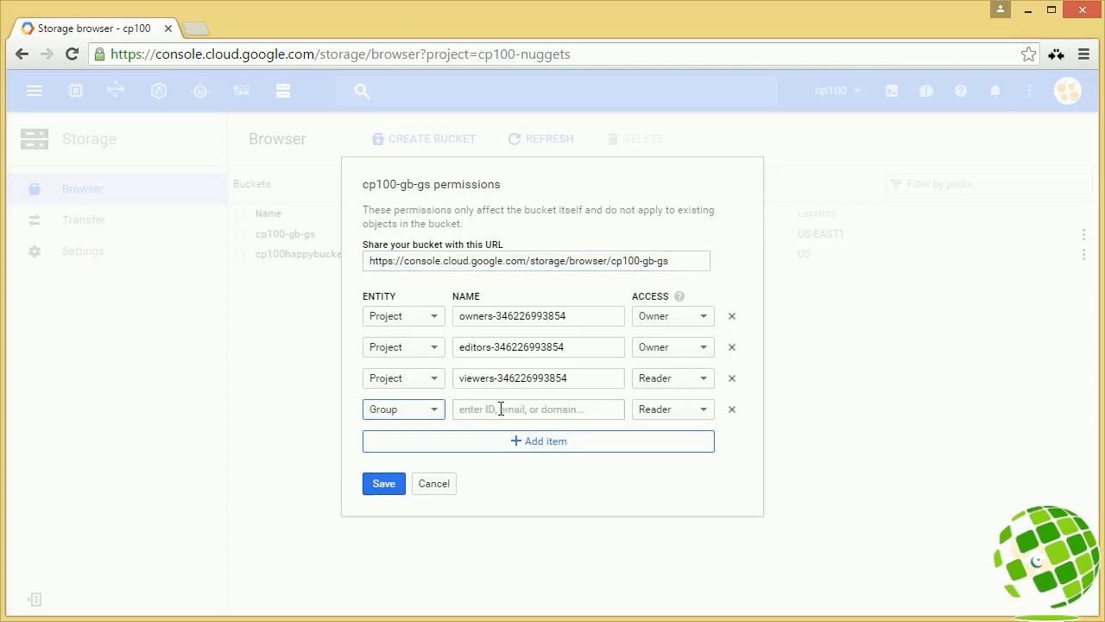
{"action": "left_click", "coordinate": [429, 414]}
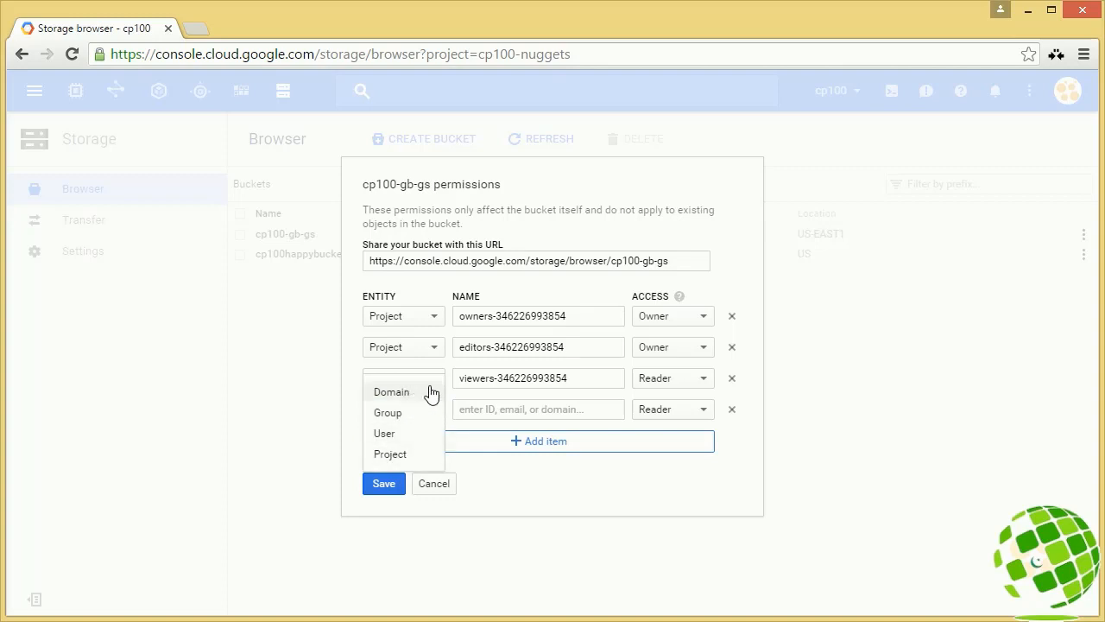
{"action": "left_click", "coordinate": [521, 490]}
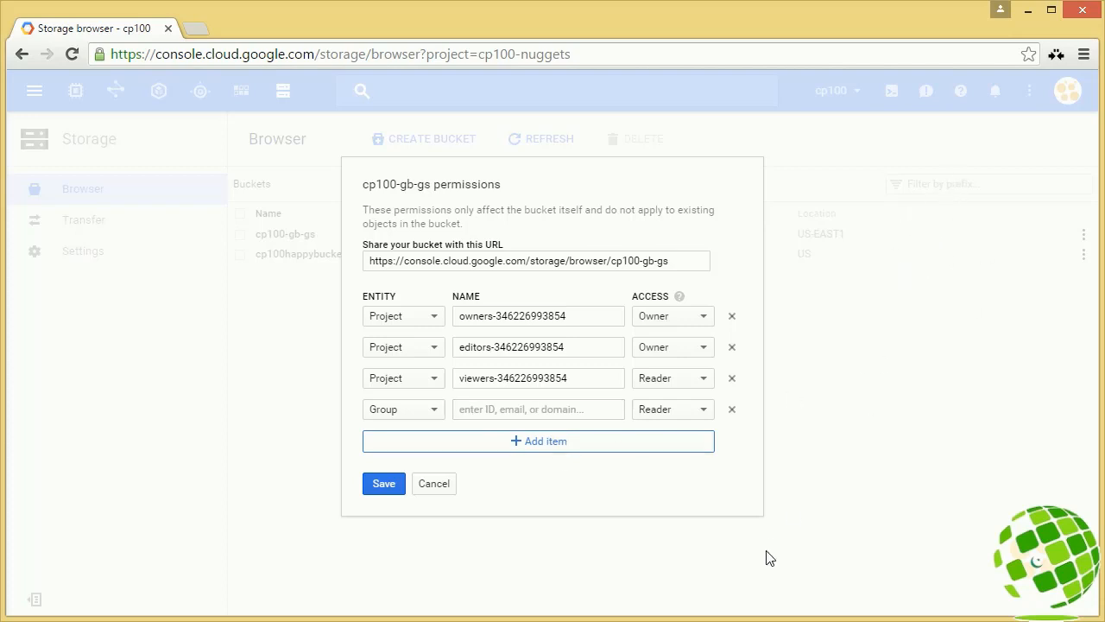
{"action": "left_click", "coordinate": [435, 483]}
Step: Launch Cloud Shell and start the cp100-labs VM instance in Compute Engine
{"action": "left_click", "coordinate": [890, 91]}
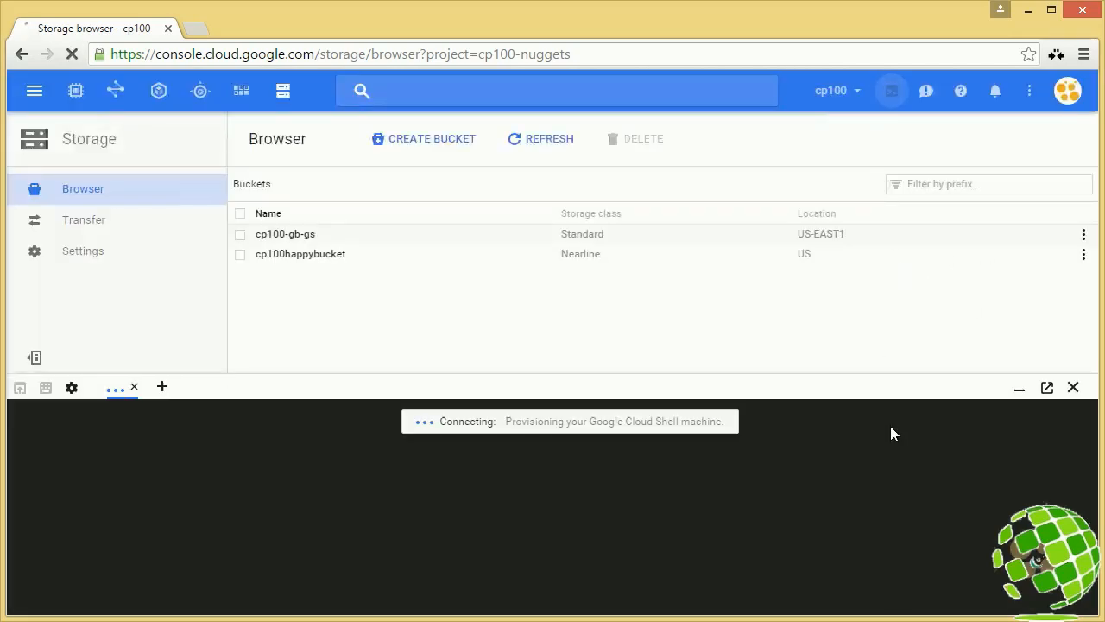
{"action": "left_click", "coordinate": [76, 91]}
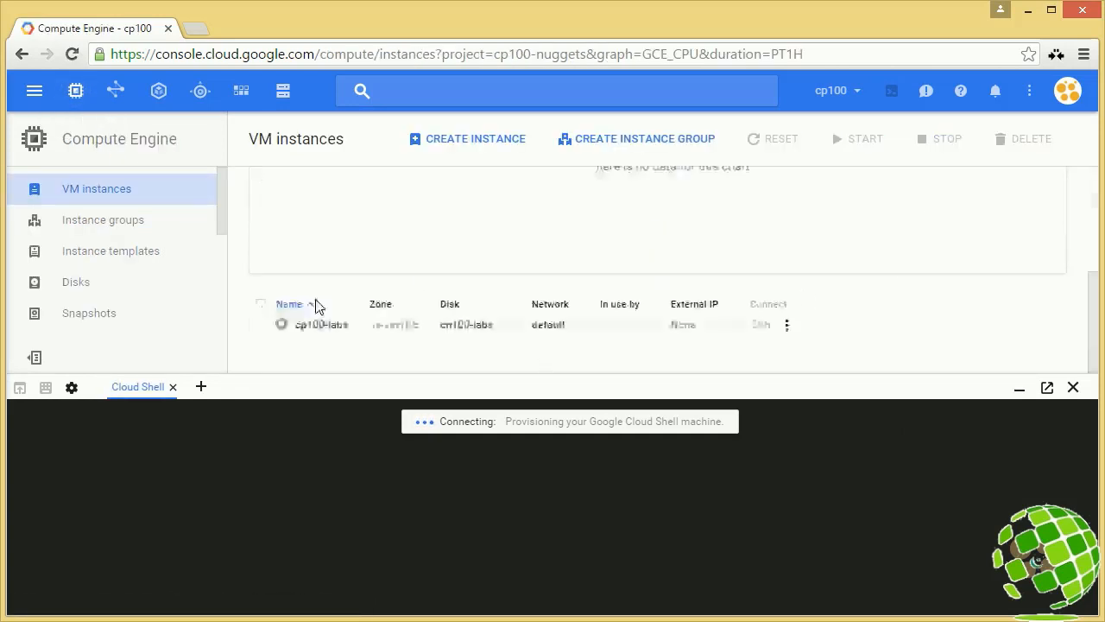
{"action": "scroll", "coordinate": [268, 255], "scroll_direction": "down", "scroll_amount": 1}
{"action": "left_click", "coordinate": [261, 324]}
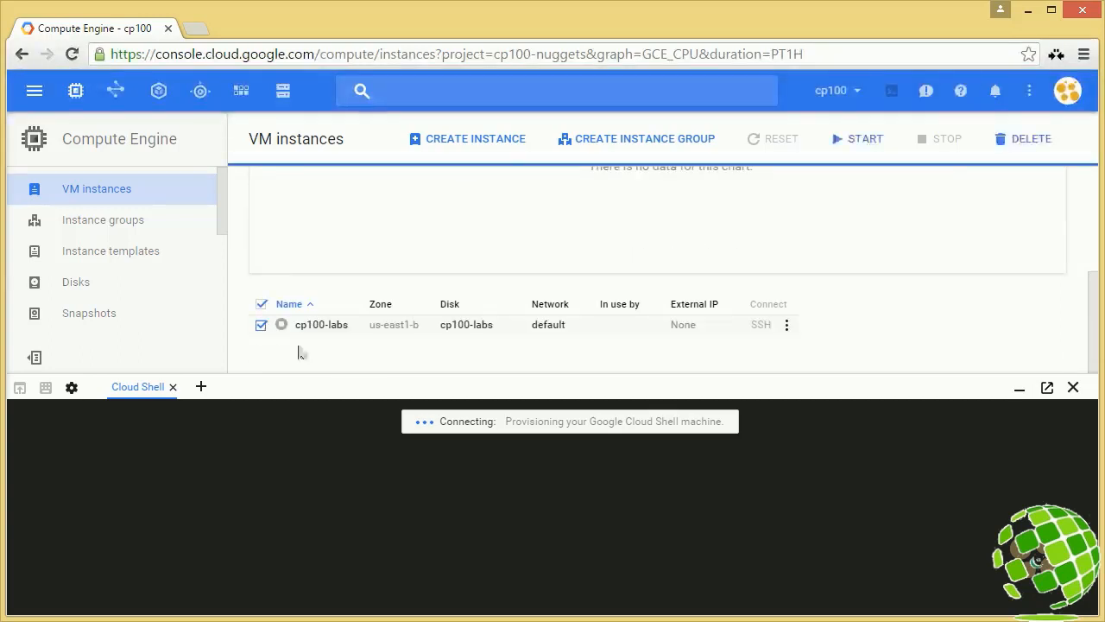
{"action": "left_click", "coordinate": [842, 140]}
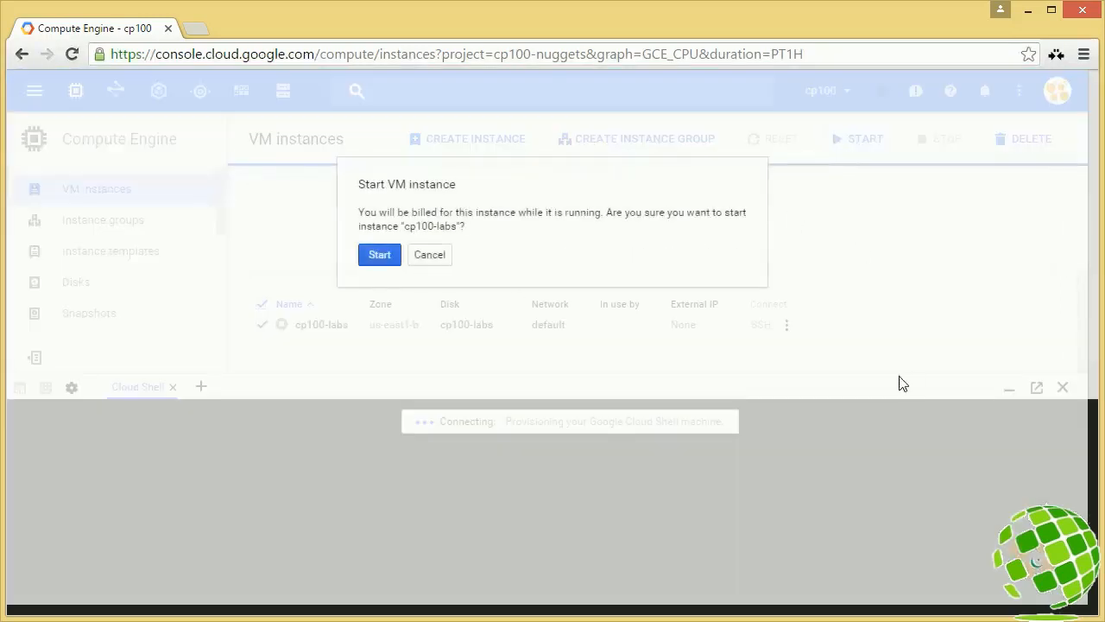
{"action": "left_click", "coordinate": [380, 259]}
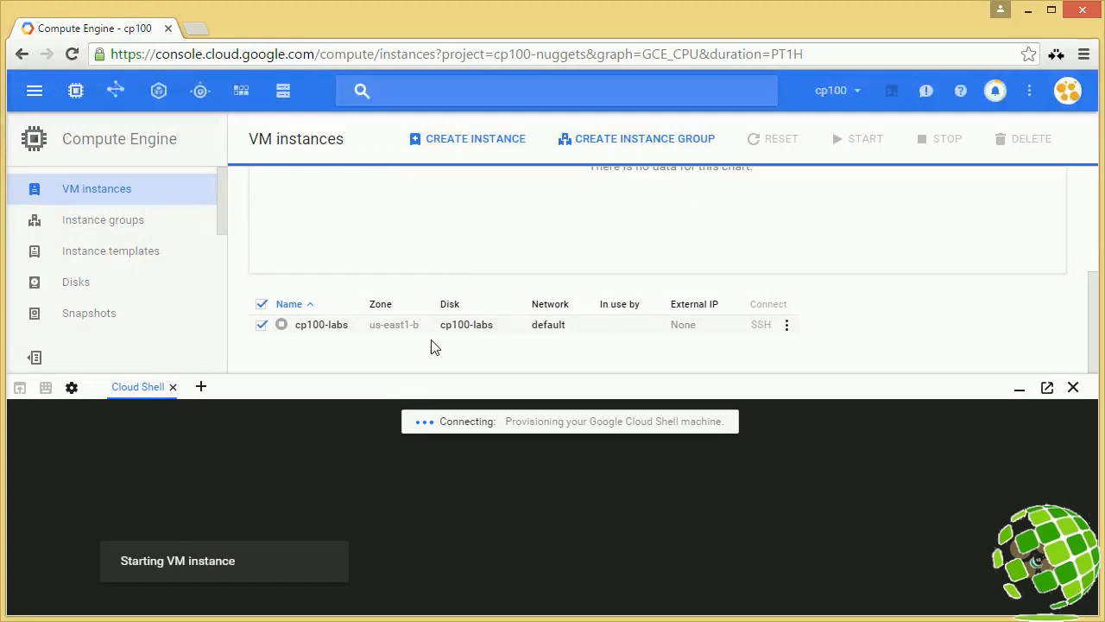
Step: Show the Storage bucket list and try to create a nearline bucket gs://test in us-east1 with gsutil mb
{"action": "left_click", "coordinate": [283, 97]}
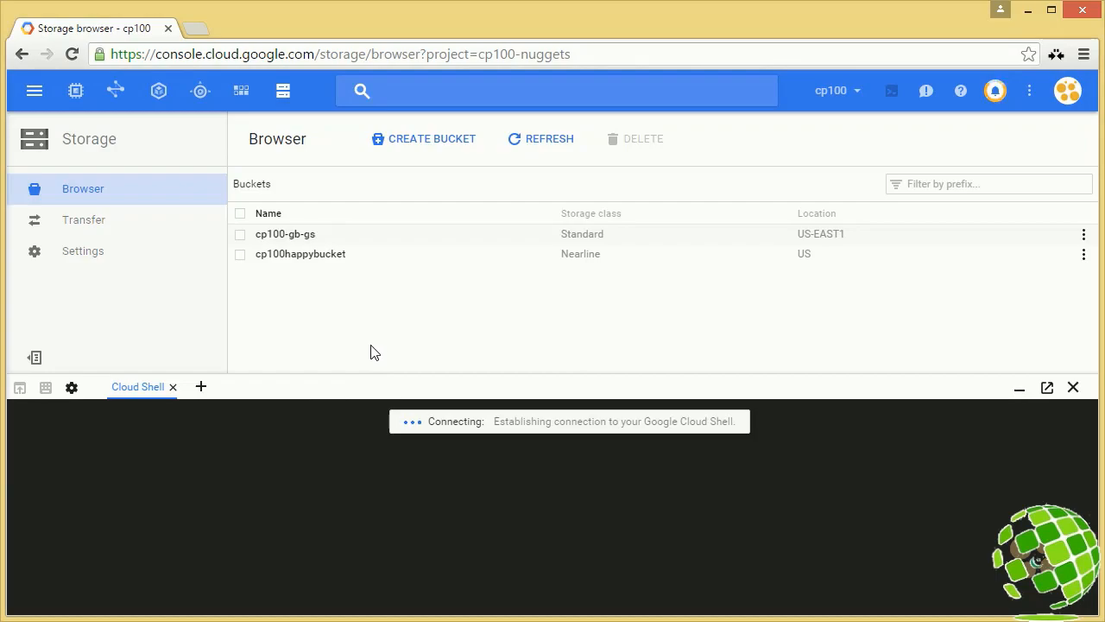
{"action": "type", "text": "gsutil "}
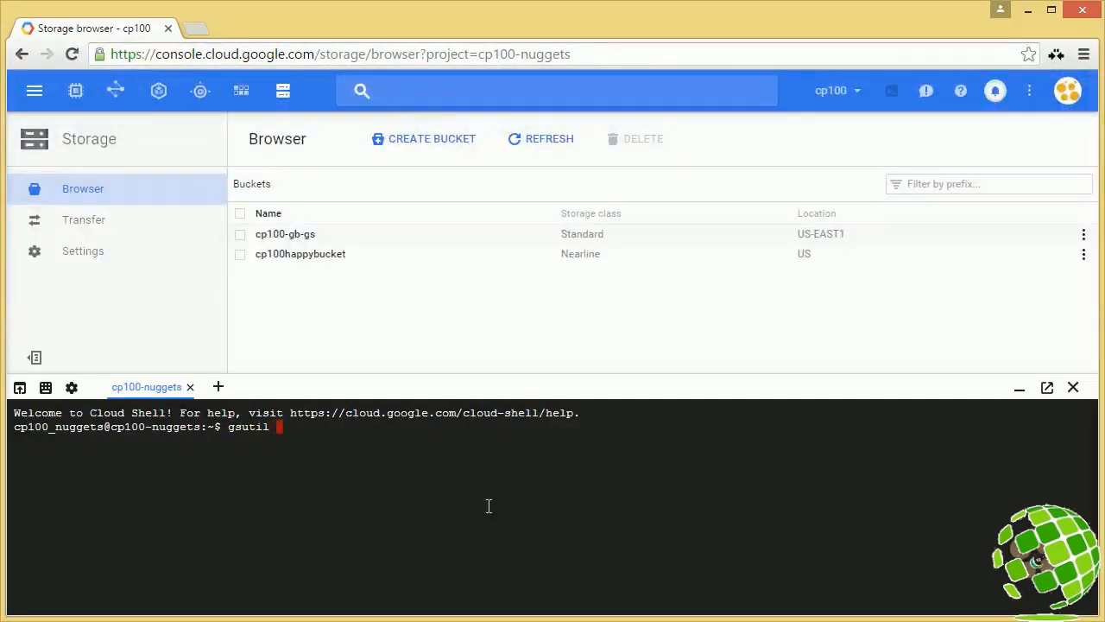
{"action": "type", "text": "mb -c nearline -l"}
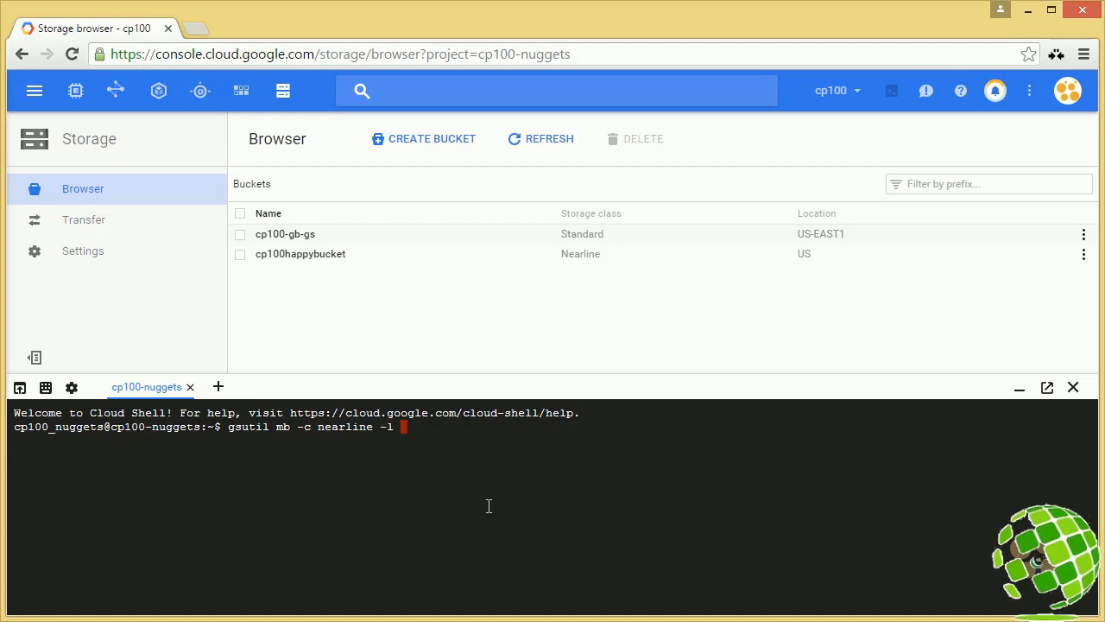
{"action": "type", "text": " us-east1 gs://"}
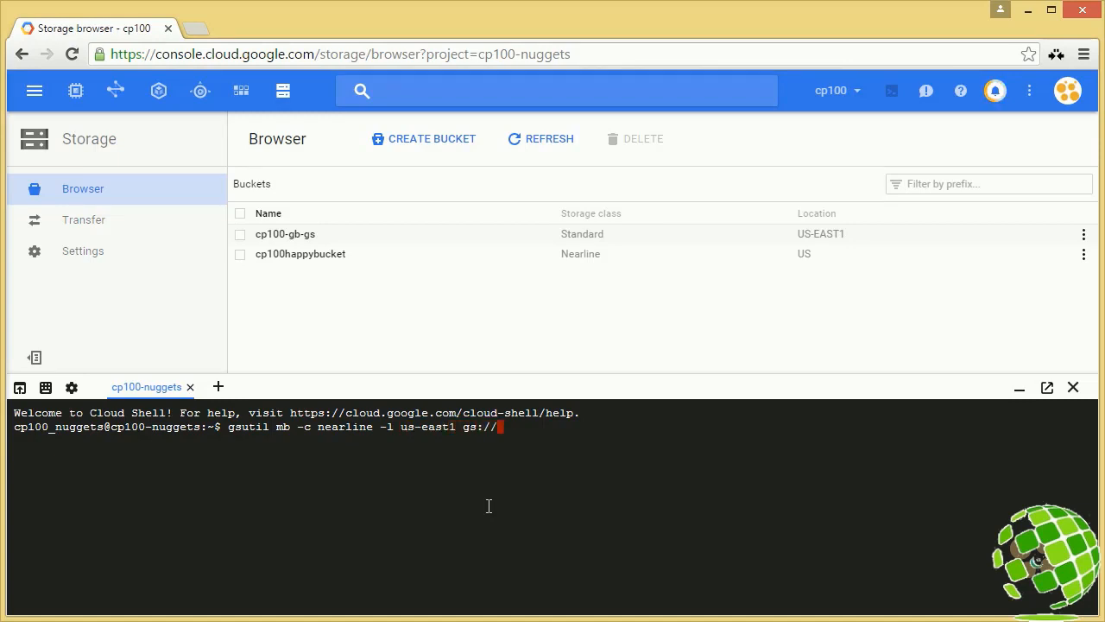
{"action": "type", "text": "test"}
{"action": "key", "text": "Return"}
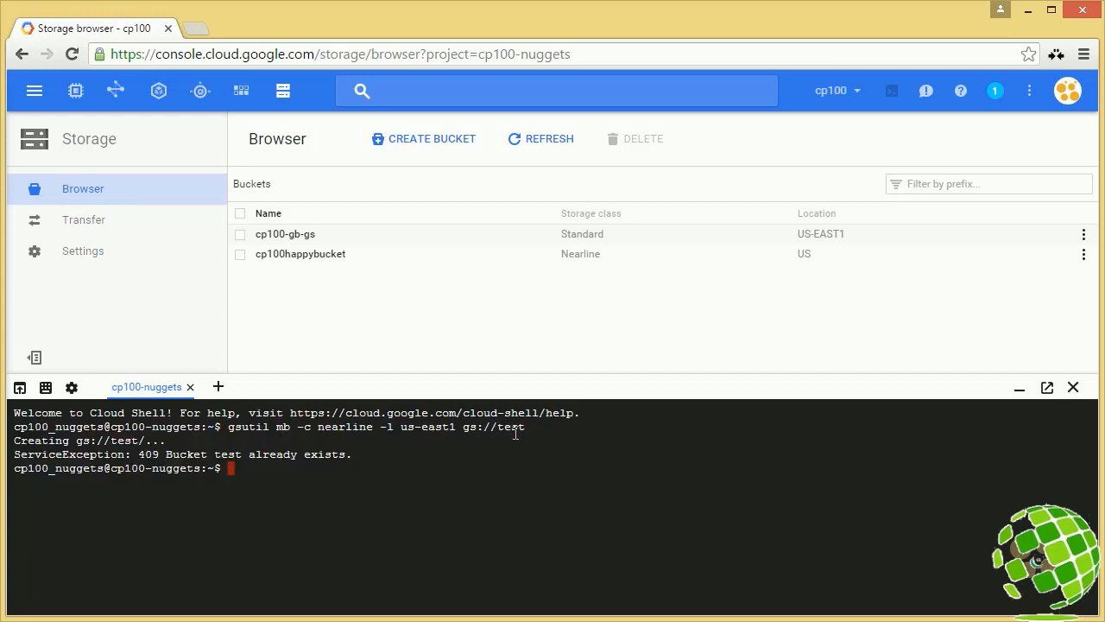
Step: Check the notifications for the VM start, and connect to cp100-labs with gcloud compute ssh, choosing zone us-east1-b
{"action": "left_click", "coordinate": [990, 92]}
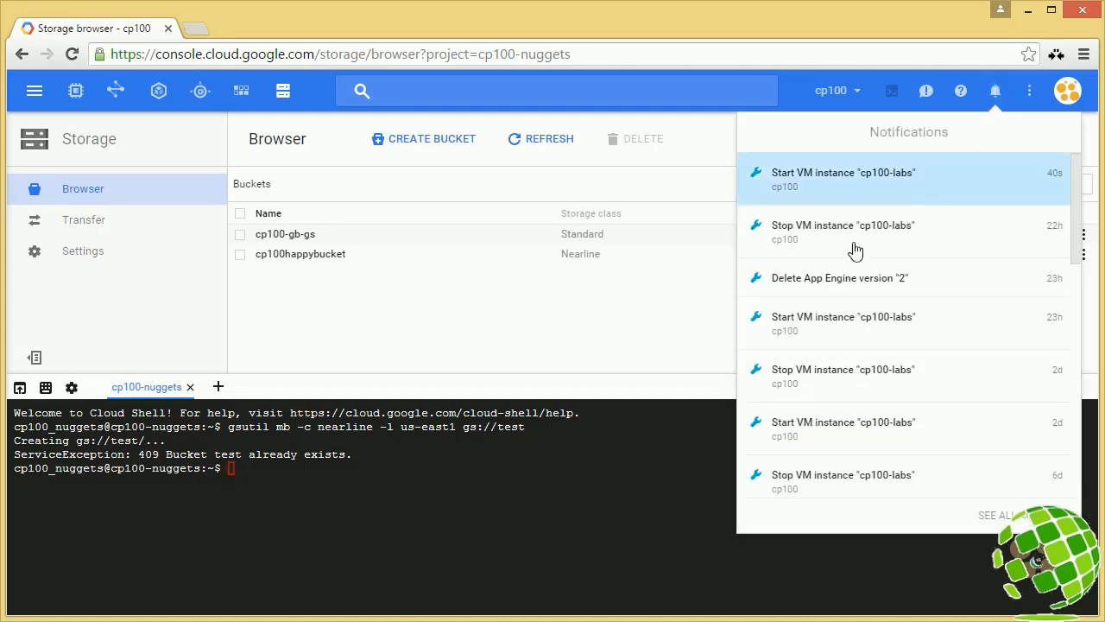
{"action": "left_click", "coordinate": [342, 528]}
{"action": "type", "text": "gcloud"}
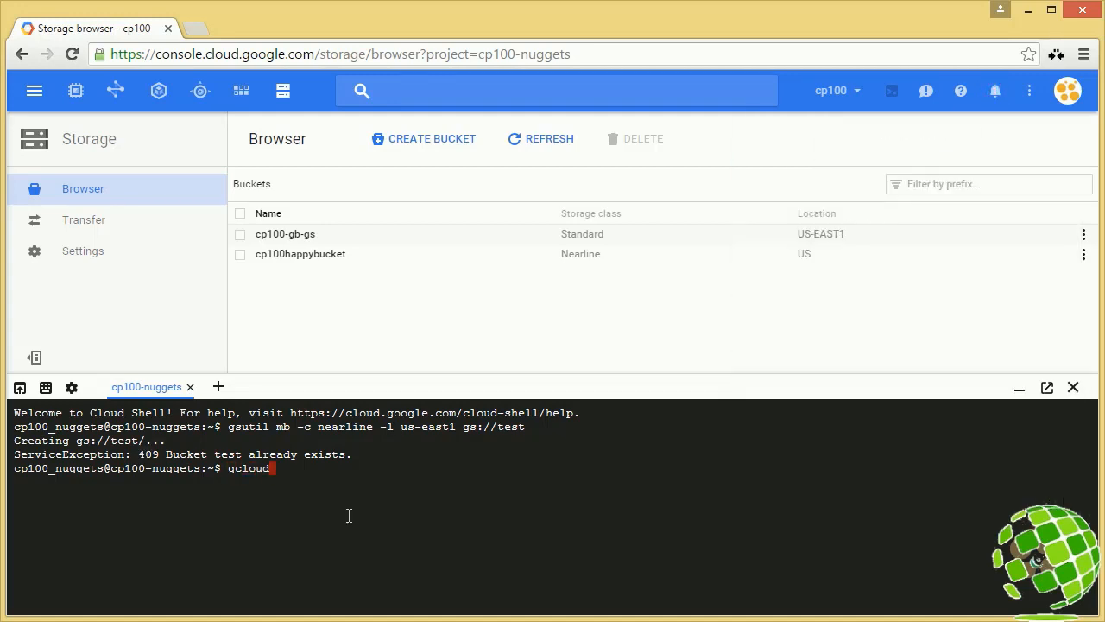
{"action": "type", "text": " compute ssh cp100-labs"}
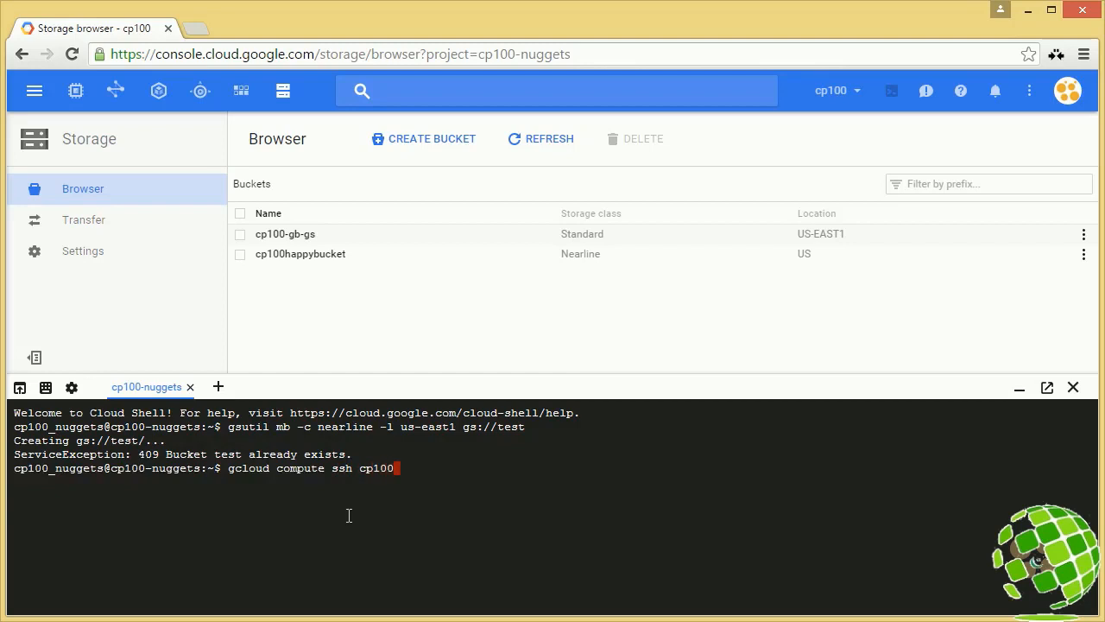
{"action": "key", "text": "Return"}
{"action": "type", "text": "12"}
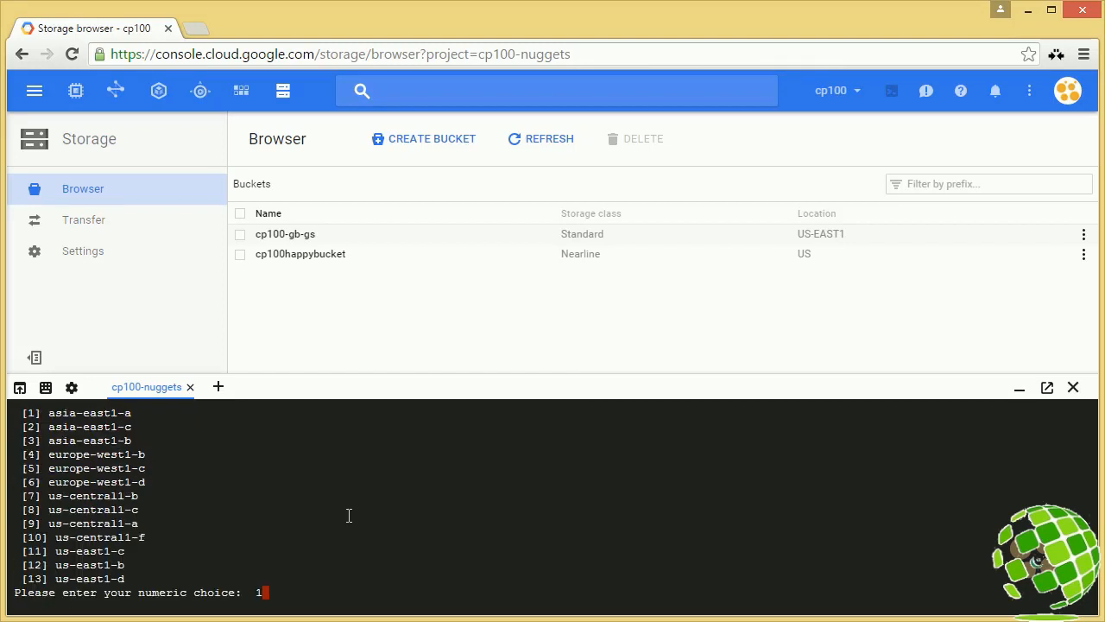
{"action": "key", "text": "Return"}
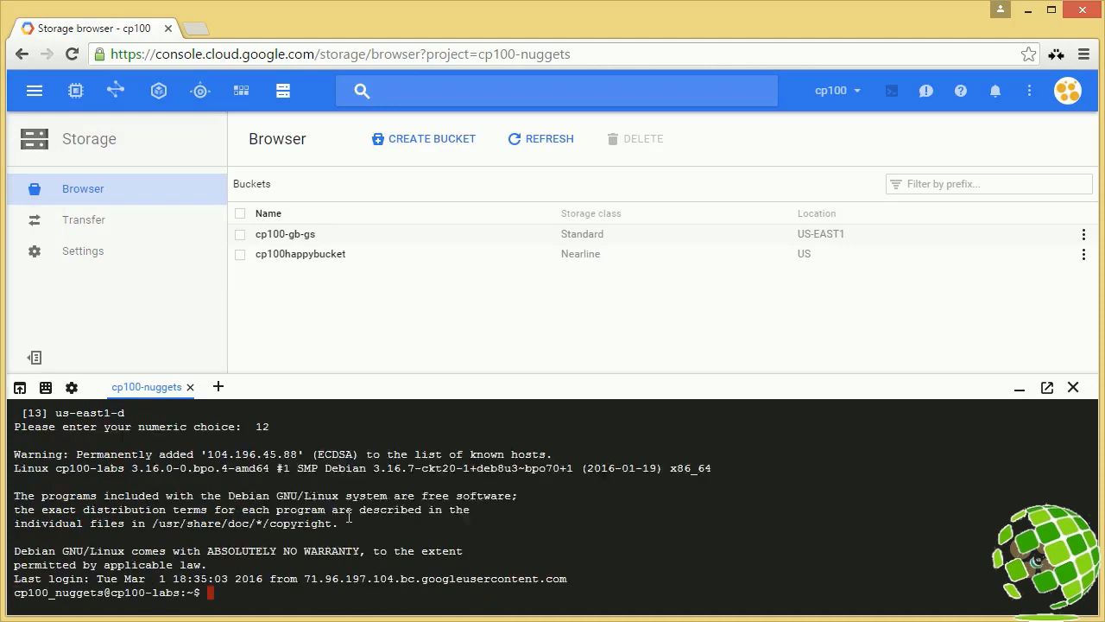
{"action": "key", "text": "ctrl+l"}
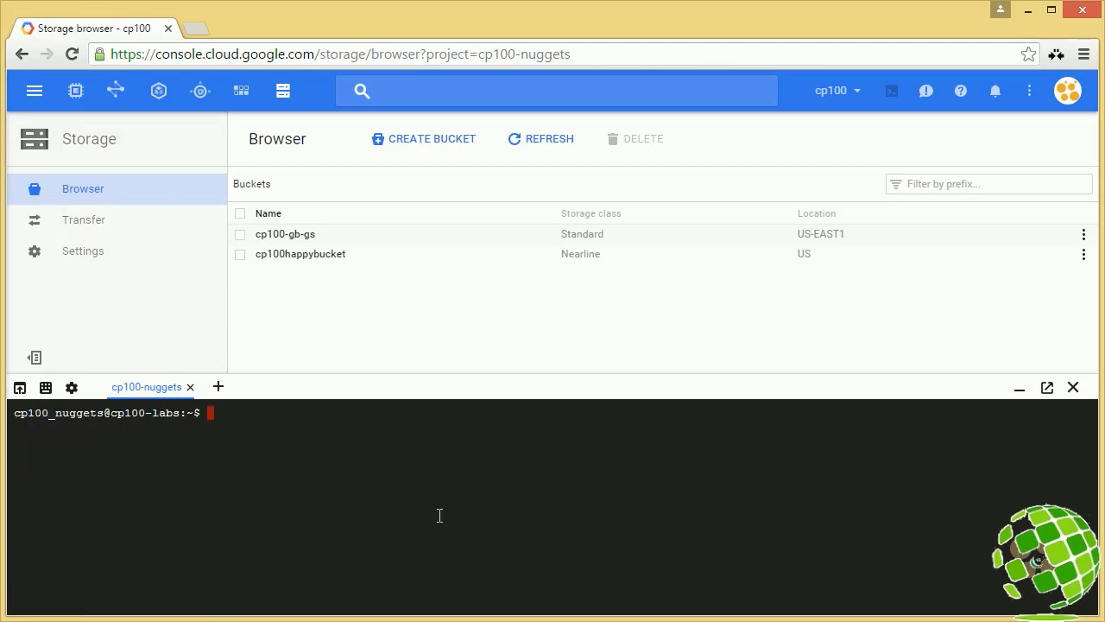
{"action": "key", "text": "Return"}
{"action": "key", "text": "Return"}
{"action": "type", "text": "git clone https://github.com/GoogleCloudPlatformTraining/cp100-appengine-cloudstorage-python.git"}
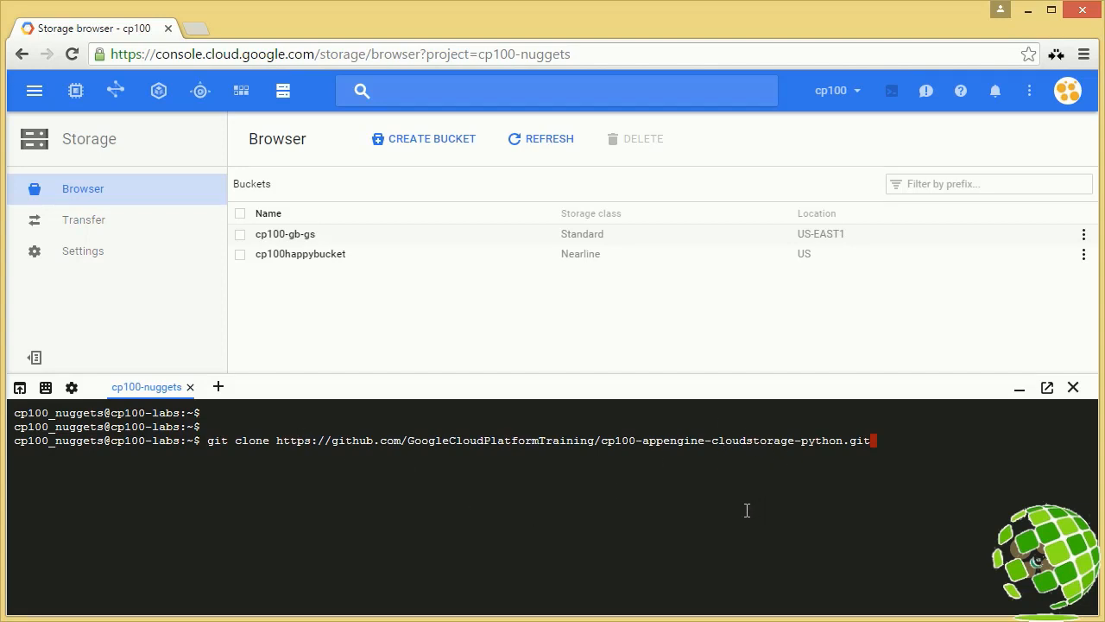
{"action": "key", "text": "Return"}
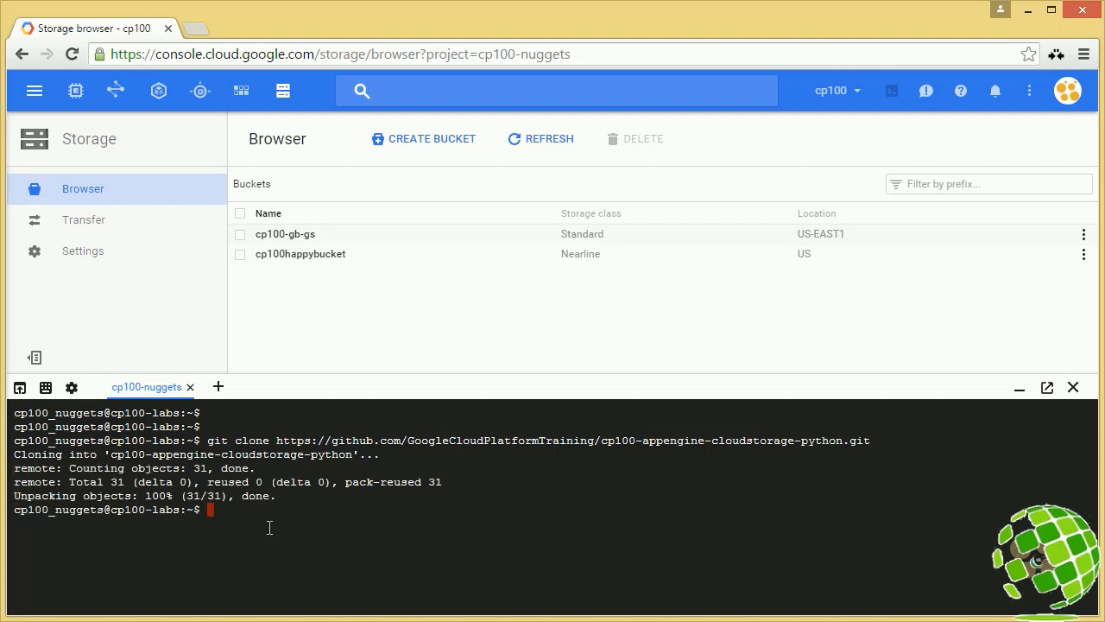
Step: Change into the cp100-appengine-cloudstorage-python directory and list its files, noting the cloudstorage folder
{"action": "type", "text": "cd cp100-appengine-cloudstorage-python"}
{"action": "key", "text": "Return"}
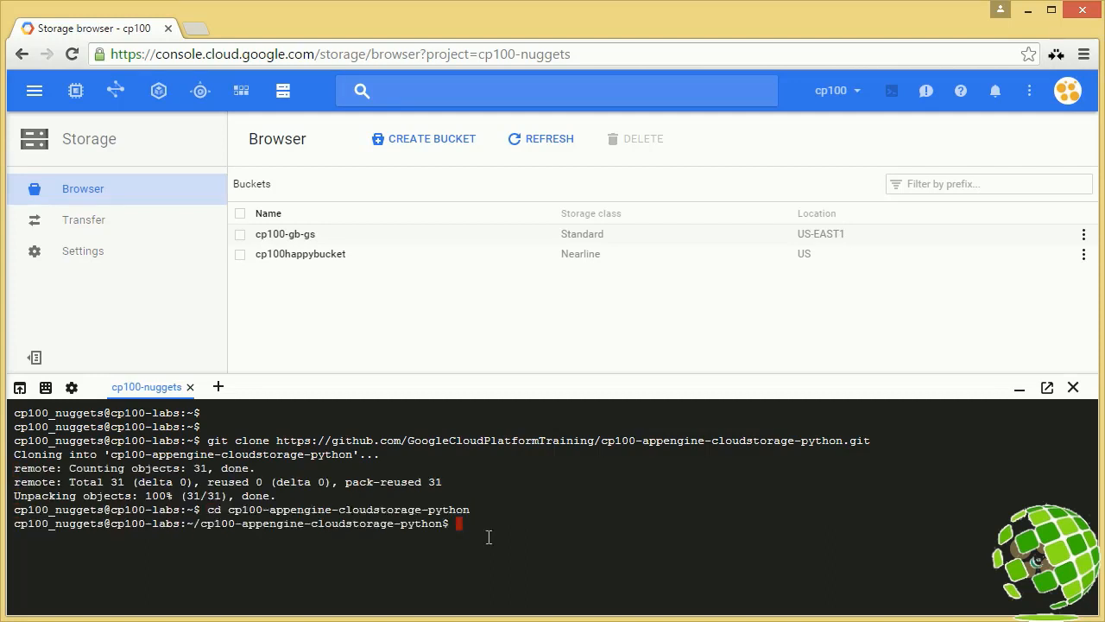
{"action": "type", "text": "ls"}
{"action": "key", "text": "Return"}
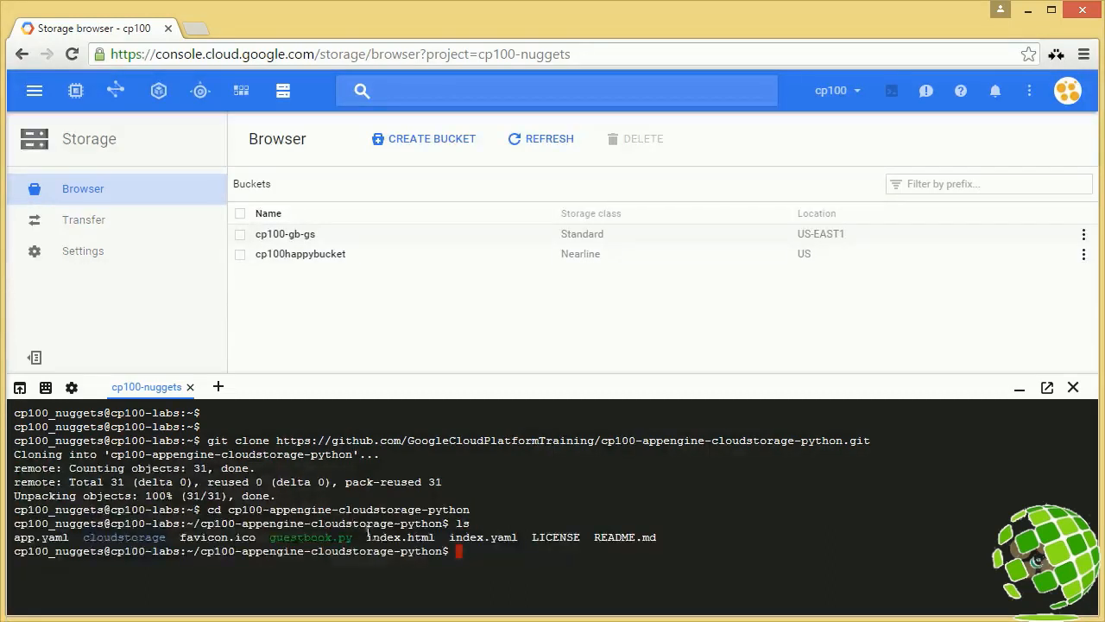
{"action": "left_click_drag", "start_coordinate": [84, 537], "coordinate": [167, 537]}
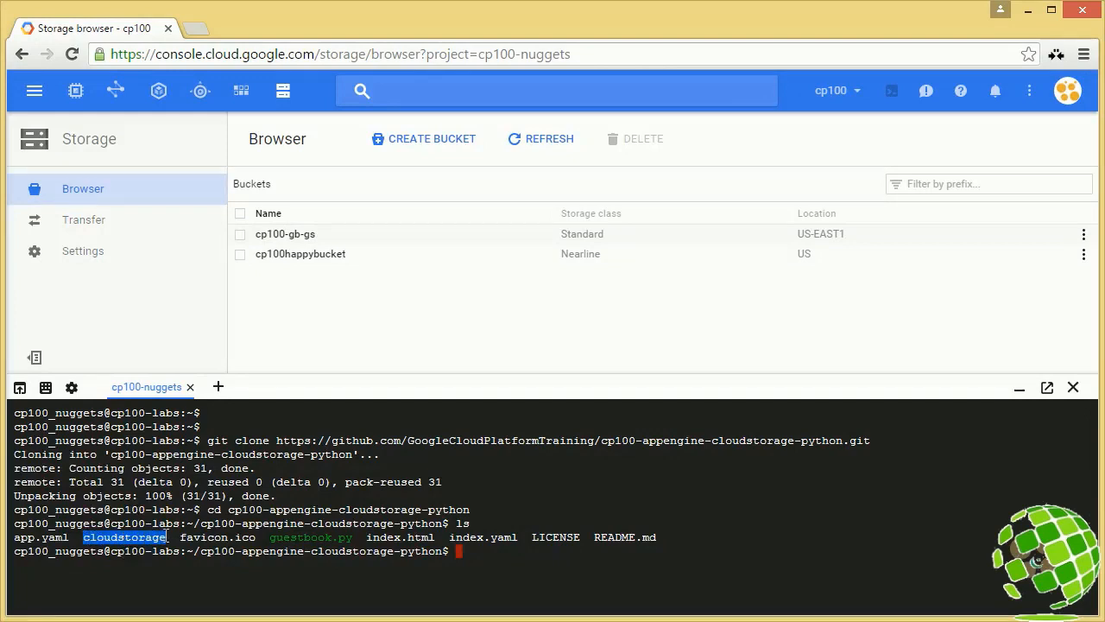
{"action": "left_click", "coordinate": [467, 562]}
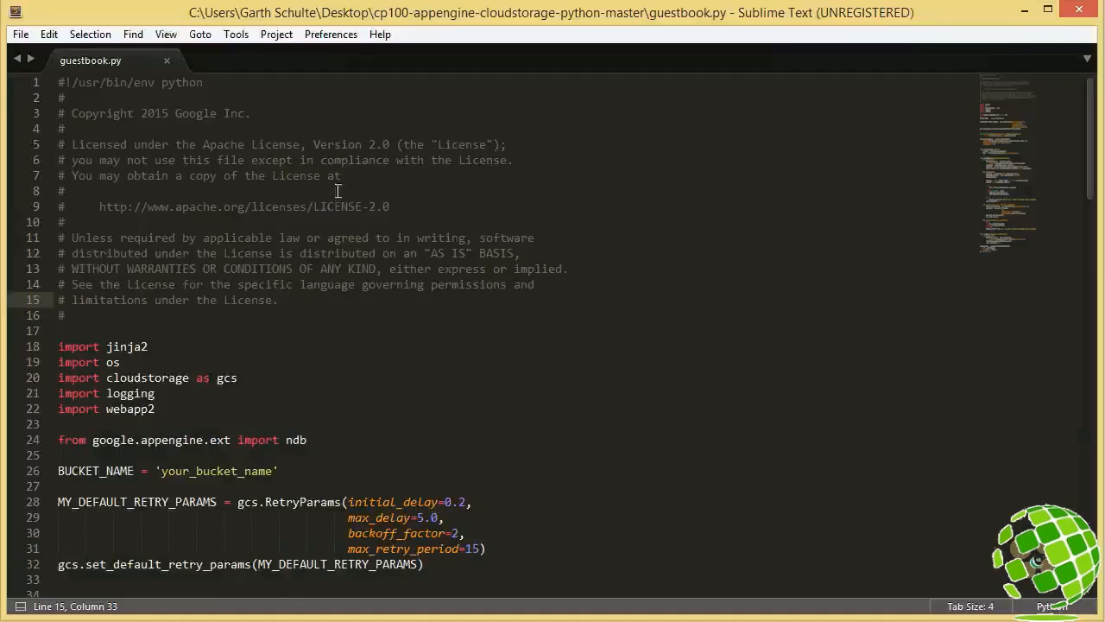
Step: Switch to Sublime Text and examine the cloudstorage import and the BUCKET_NAME setting in guestbook.py
{"action": "scroll", "coordinate": [283, 332], "scroll_direction": "down", "scroll_amount": 3}
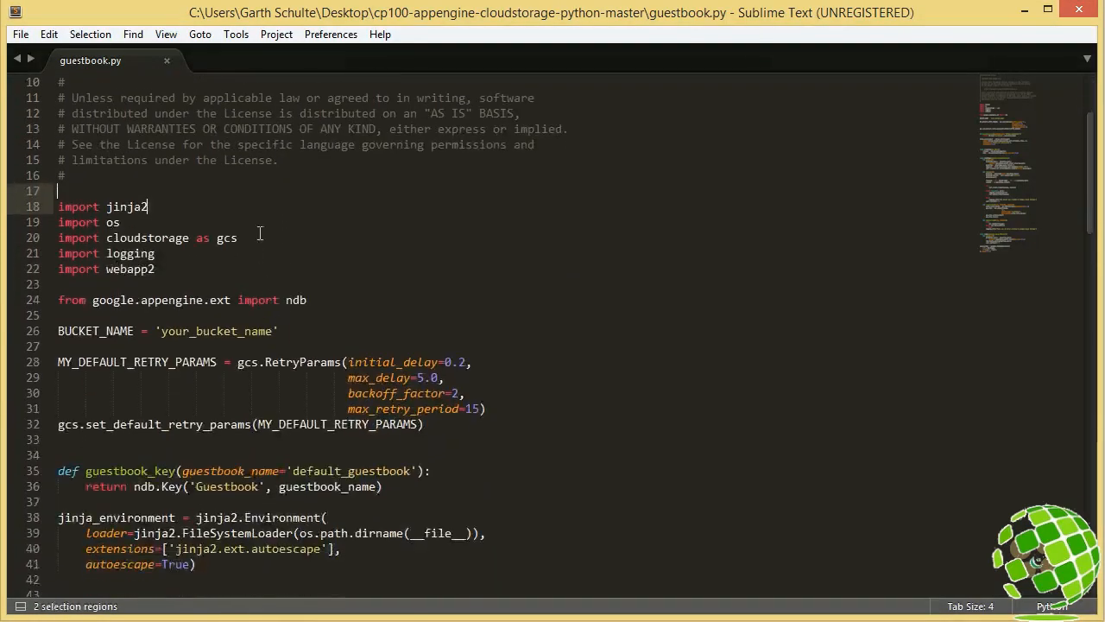
{"action": "left_click_drag", "start_coordinate": [241, 239], "coordinate": [58, 238]}
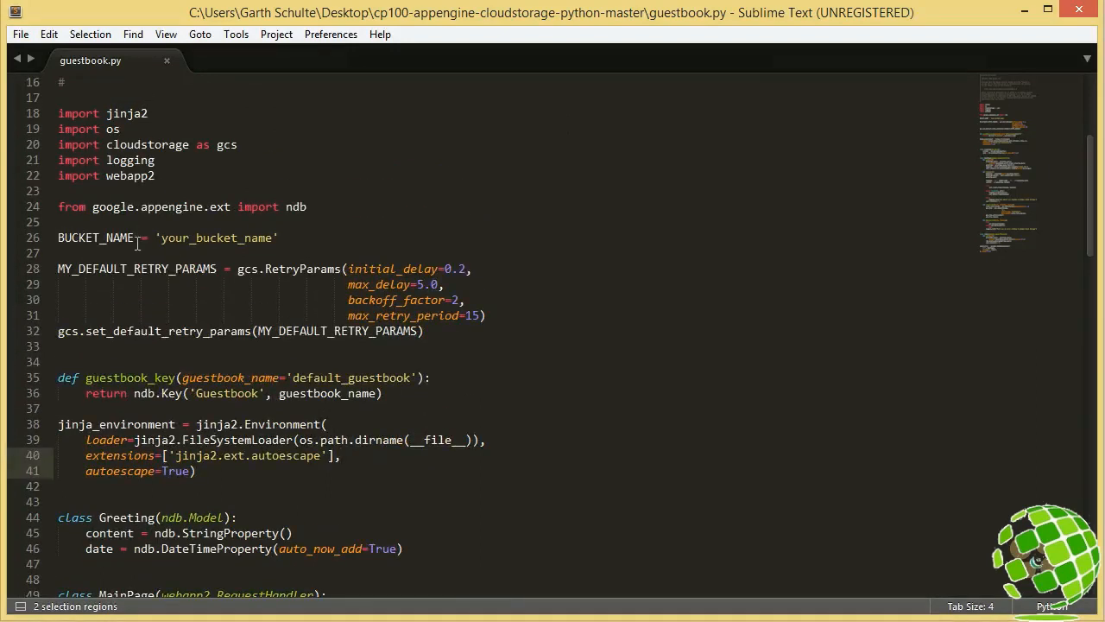
{"action": "left_click", "coordinate": [158, 237]}
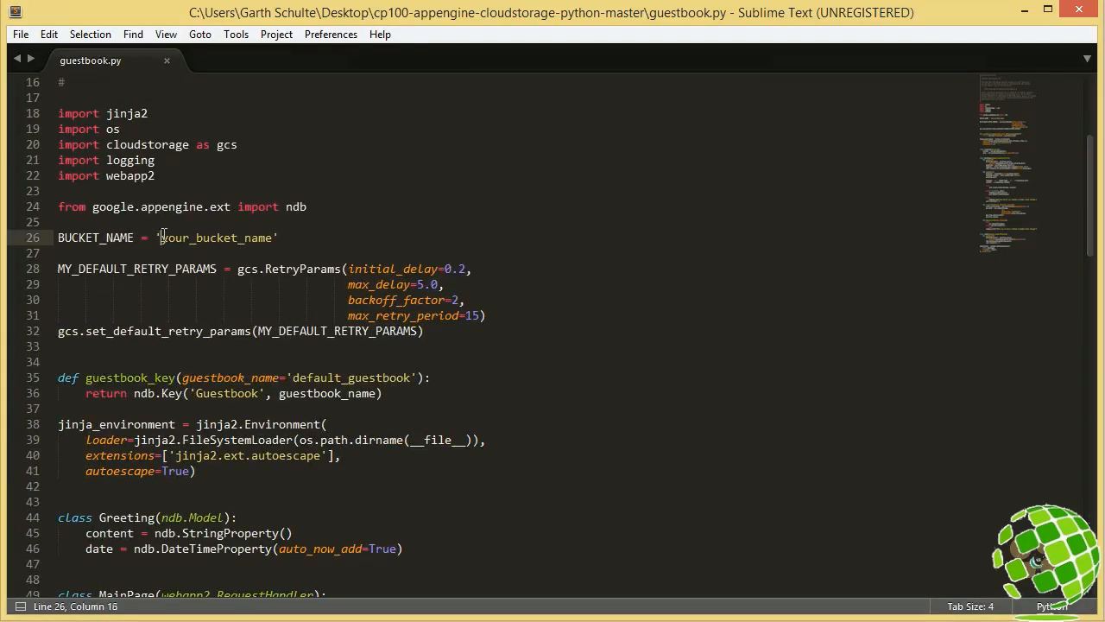
{"action": "left_click_drag", "start_coordinate": [161, 237], "coordinate": [273, 237]}
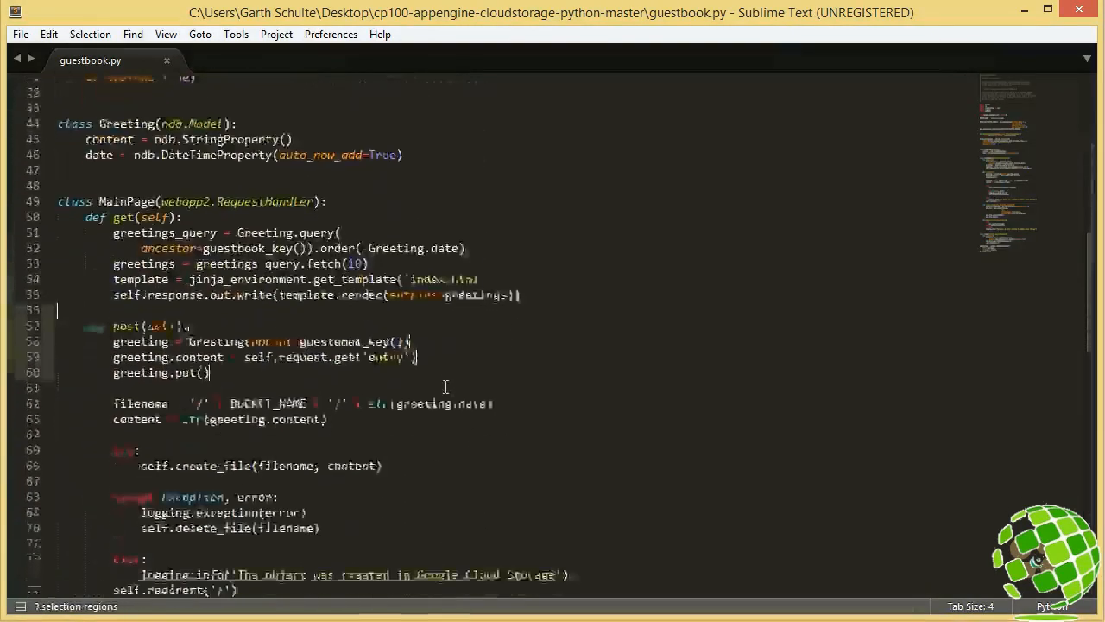
Step: Examine how the post method of MainPage saves the greeting, builds the filename and content, and calls create_file
{"action": "scroll", "coordinate": [444, 362], "scroll_direction": "down", "scroll_amount": 2}
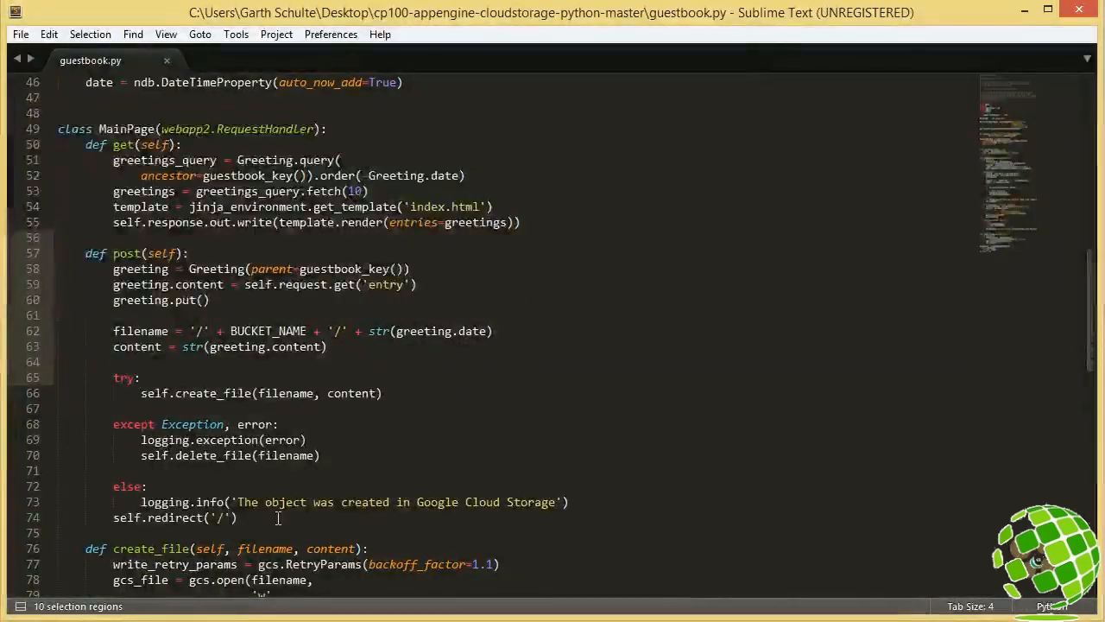
{"action": "left_click", "coordinate": [225, 299]}
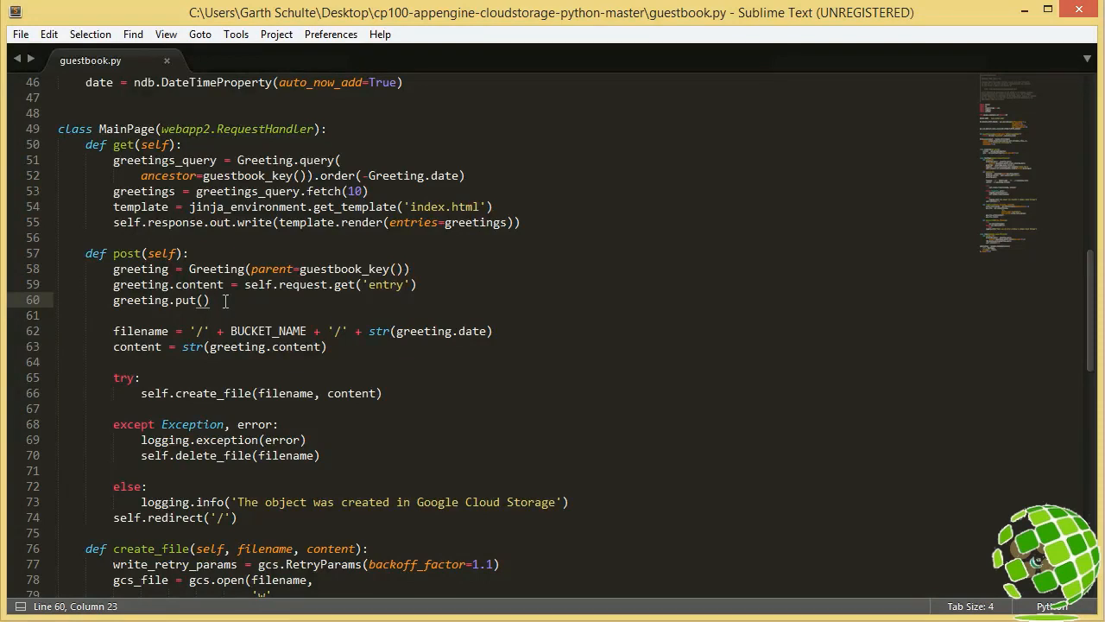
{"action": "left_click_drag", "start_coordinate": [225, 299], "coordinate": [60, 253]}
{"action": "left_click", "coordinate": [281, 330]}
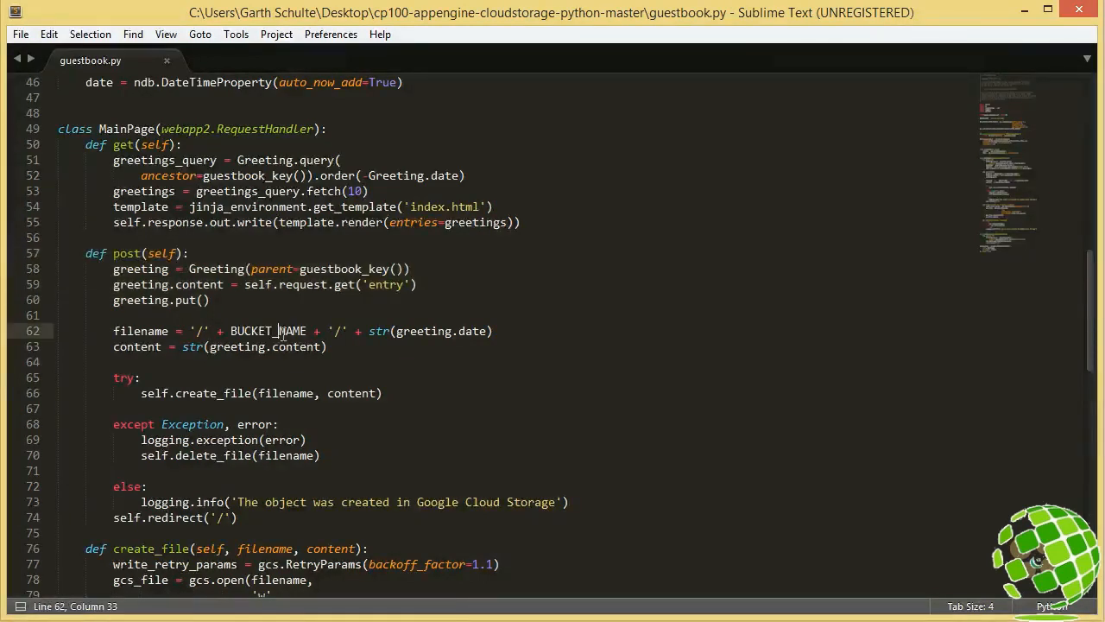
{"action": "left_click_drag", "start_coordinate": [363, 362], "coordinate": [47, 332]}
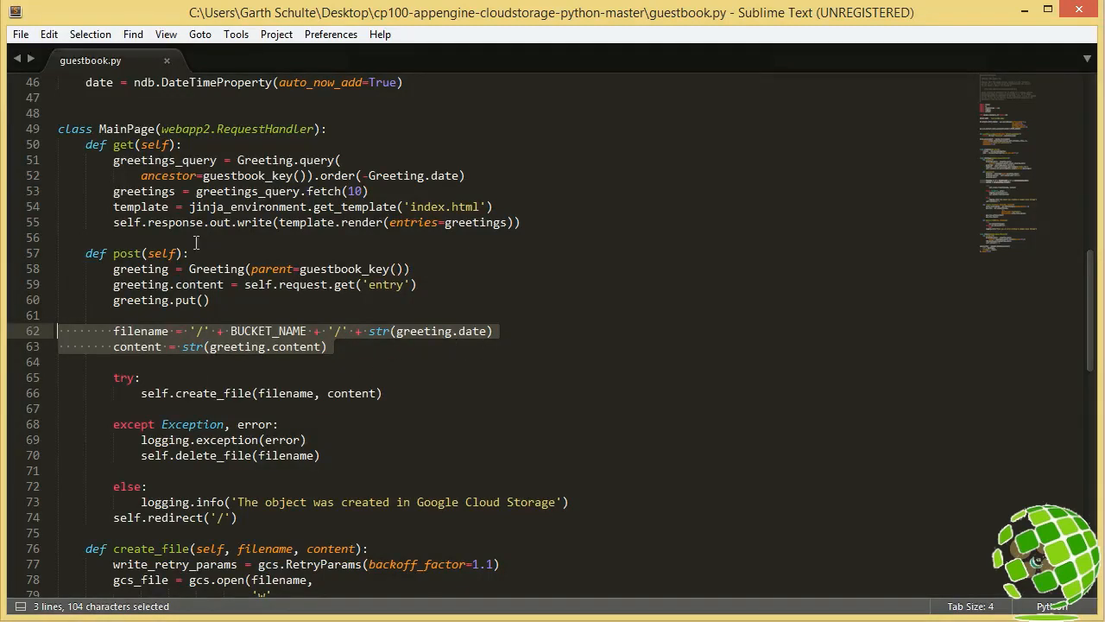
{"action": "left_click", "coordinate": [345, 351]}
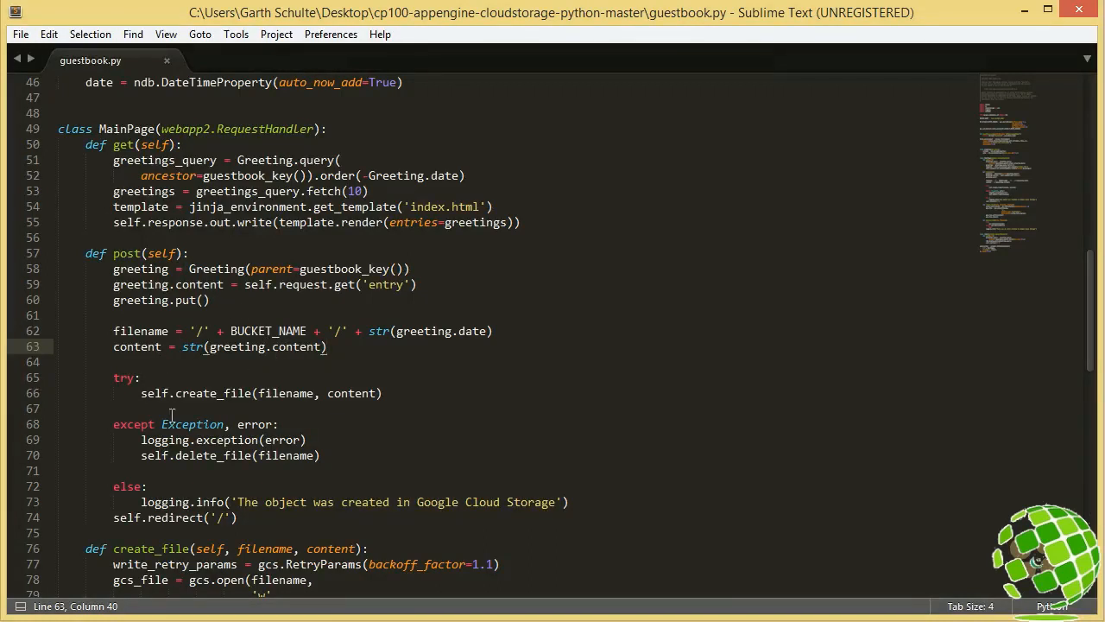
{"action": "left_click_drag", "start_coordinate": [143, 393], "coordinate": [360, 407]}
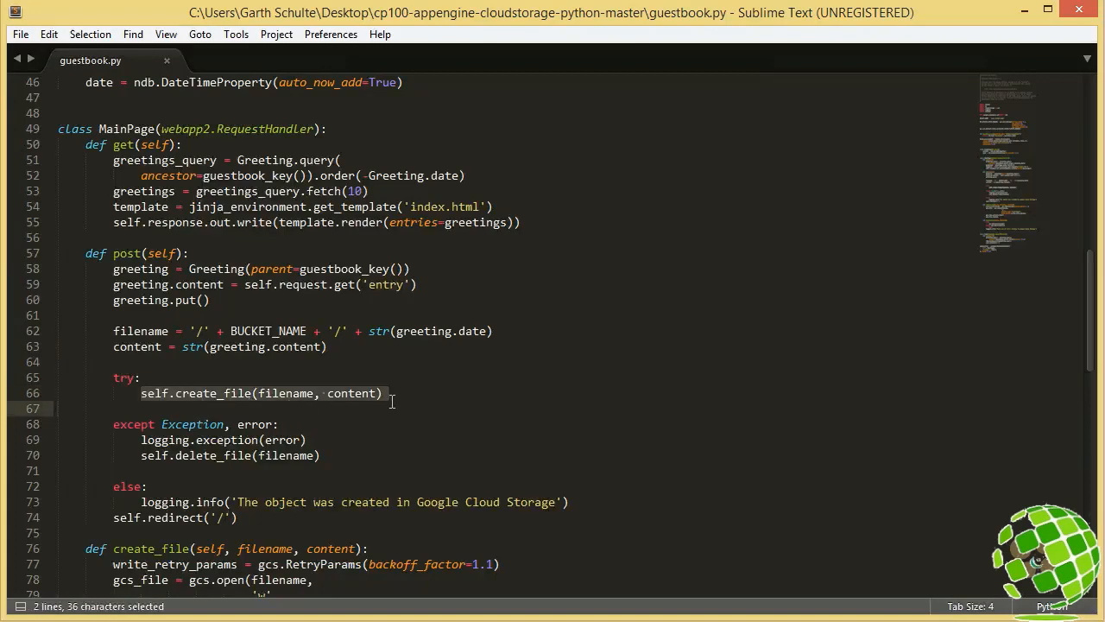
{"action": "left_click", "coordinate": [338, 446]}
Step: Examine the create_file function in guestbook.py and look through the remaining code below it
{"action": "scroll", "coordinate": [337, 446], "scroll_direction": "down", "scroll_amount": 4}
{"action": "left_click_drag", "start_coordinate": [226, 471], "coordinate": [56, 359]}
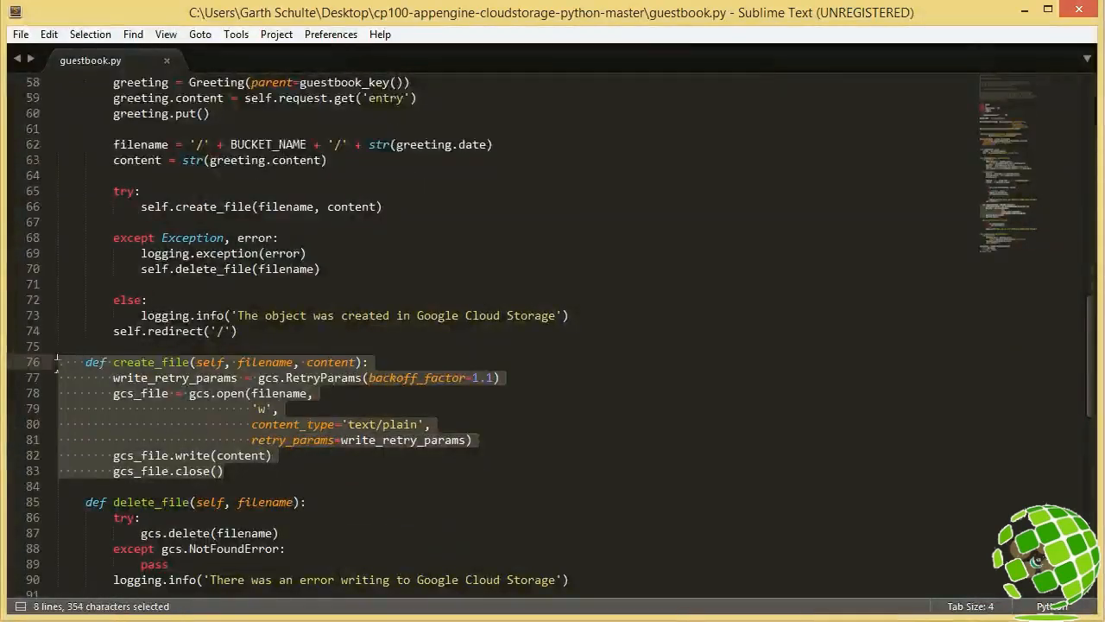
{"action": "left_click", "coordinate": [265, 472]}
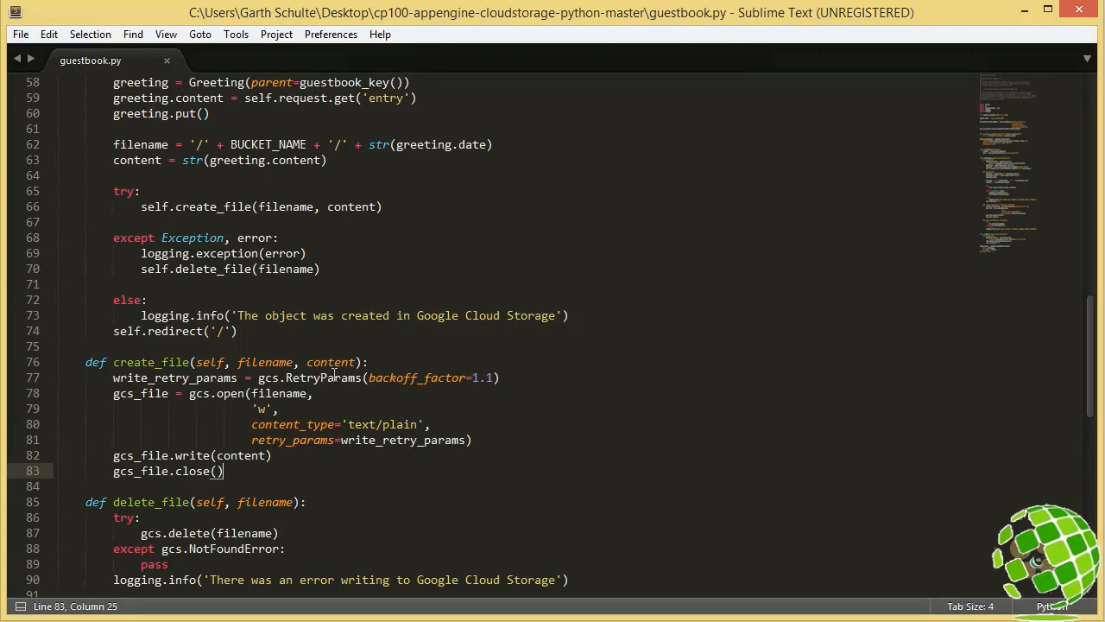
{"action": "left_click", "coordinate": [243, 481]}
{"action": "middle_click", "coordinate": [391, 455]}
{"action": "scroll", "coordinate": [392, 458], "scroll_direction": "down", "scroll_amount": 2}
{"action": "scroll", "coordinate": [390, 460], "scroll_direction": "up", "scroll_amount": 1}
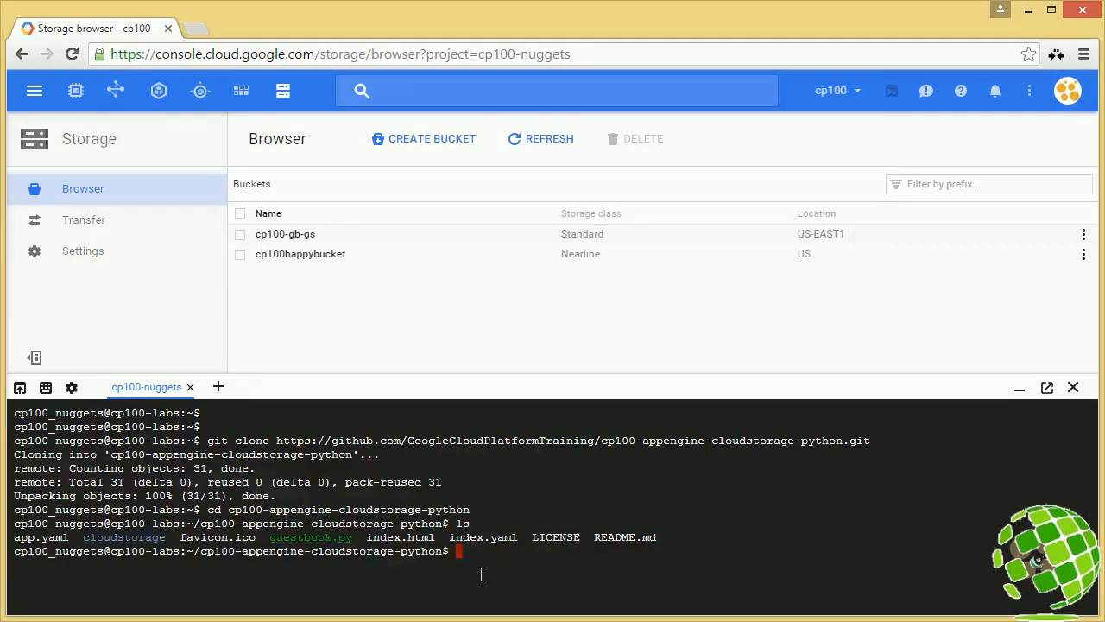
Step: Back in Cloud Shell, use nano to set BUCKET_NAME in guestbook.py to 'cp100-gb-gs' and save the file
{"action": "type", "text": "nano guestbook.py"}
{"action": "key", "text": "Return"}
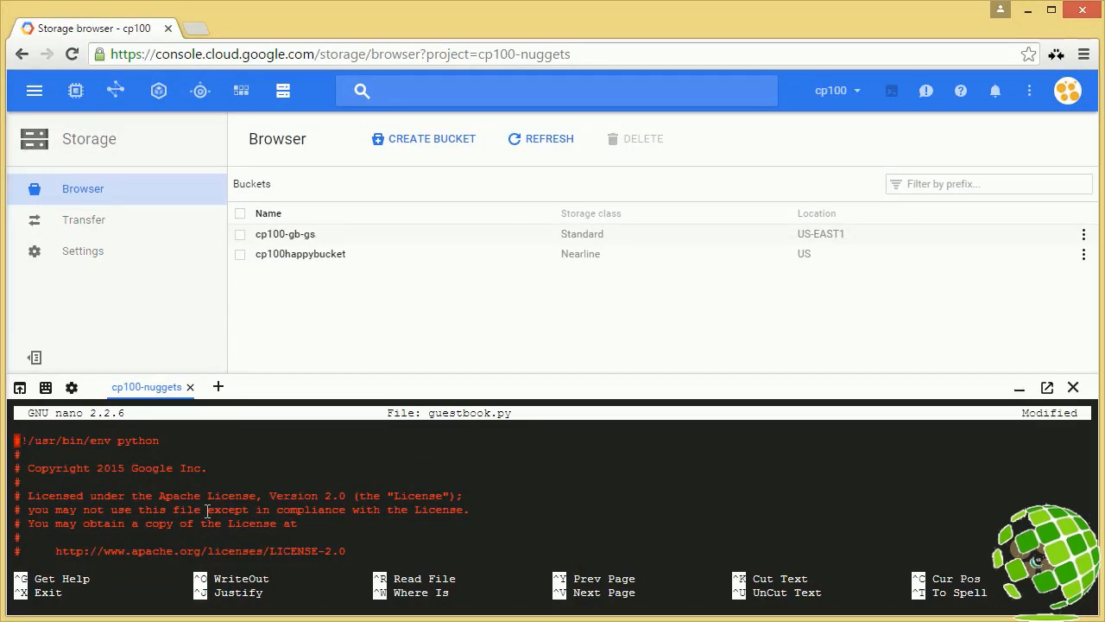
{"action": "key", "text": "Down"}
{"action": "key", "text": "Down"}
{"action": "key", "text": "Down"}
{"action": "key", "text": "Down"}
{"action": "key", "text": "Down"}
{"action": "key", "text": "Down"}
{"action": "key", "text": "Down"}
{"action": "key", "text": "Down"}
{"action": "key", "text": "Down"}
{"action": "key", "text": "Down"}
{"action": "key", "text": "Down"}
{"action": "key", "text": "Down"}
{"action": "key", "text": "Down"}
{"action": "key", "text": "Down"}
{"action": "key", "text": "Down"}
{"action": "key", "text": "Down"}
{"action": "key", "text": "Down"}
{"action": "key", "text": "Down"}
{"action": "key", "text": "Down"}
{"action": "key", "text": "Down"}
{"action": "key", "text": "Down"}
{"action": "key", "text": "Down"}
{"action": "key", "text": "Down"}
{"action": "key", "text": "Down"}
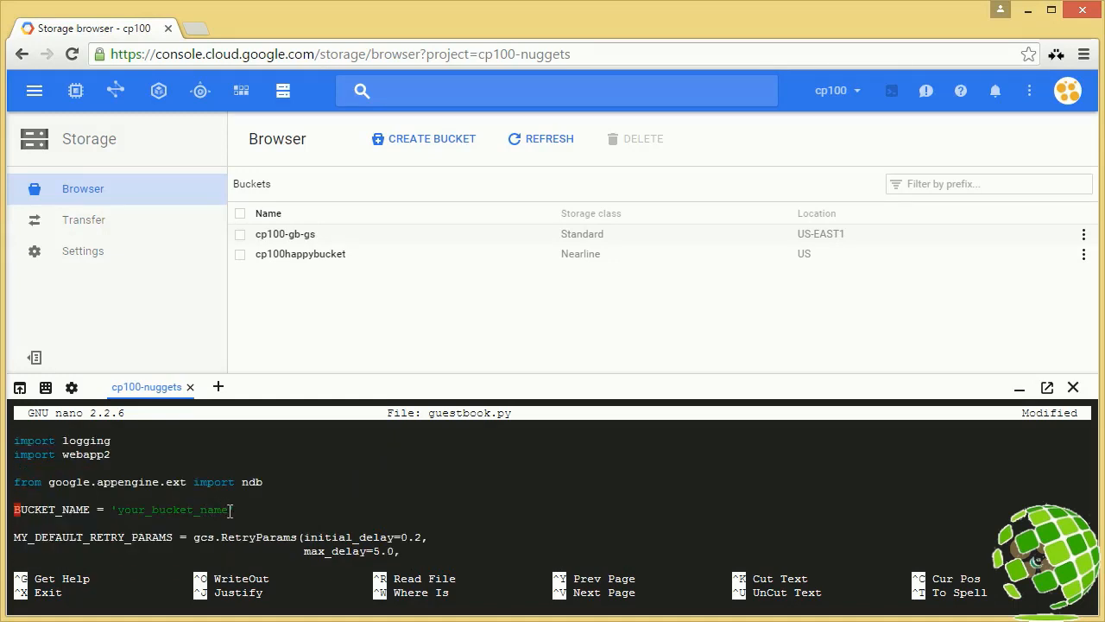
{"action": "key", "text": "Right"}
{"action": "key", "text": "Right"}
{"action": "key", "text": "Right"}
{"action": "key", "text": "Right"}
{"action": "key", "text": "Right"}
{"action": "key", "text": "Right"}
{"action": "key", "text": "Right"}
{"action": "key", "text": "Right"}
{"action": "key", "text": "Right"}
{"action": "key", "text": "Right"}
{"action": "key", "text": "Right"}
{"action": "key", "text": "Right"}
{"action": "key", "text": "Right"}
{"action": "key", "text": "Right"}
{"action": "key", "text": "Right"}
{"action": "key", "text": "Right"}
{"action": "key", "text": "Right"}
{"action": "key", "text": "Right"}
{"action": "key", "text": "Right"}
{"action": "key", "text": "Right"}
{"action": "key", "text": "Left"}
{"action": "key", "text": "BackSpace"}
{"action": "key", "text": "BackSpace"}
{"action": "key", "text": "BackSpace"}
{"action": "key", "text": "BackSpace"}
{"action": "key", "text": "BackSpace"}
{"action": "key", "text": "BackSpace"}
{"action": "key", "text": "BackSpace"}
{"action": "key", "text": "BackSpace"}
{"action": "key", "text": "BackSpace"}
{"action": "key", "text": "BackSpace"}
{"action": "key", "text": "BackSpace"}
{"action": "key", "text": "BackSpace"}
{"action": "key", "text": "BackSpace"}
{"action": "key", "text": "BackSpace"}
{"action": "key", "text": "BackSpace"}
{"action": "key", "text": "BackSpace"}
{"action": "type", "text": "cp100-gb-gs"}
{"action": "key", "text": "ctrl+x"}
{"action": "key", "text": "y"}
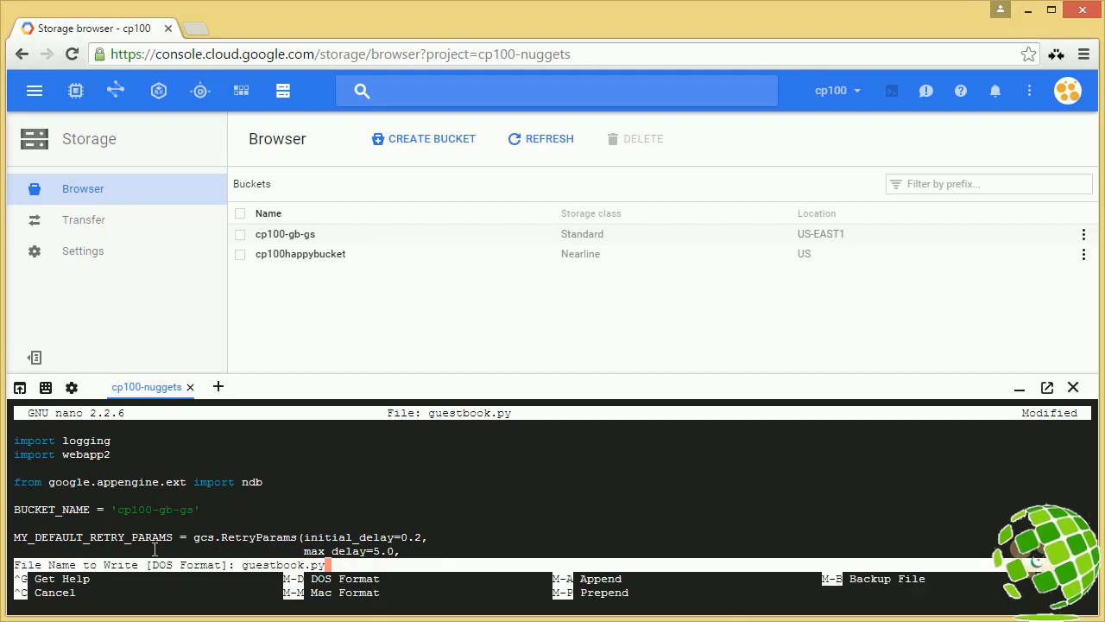
{"action": "key", "text": "Return"}
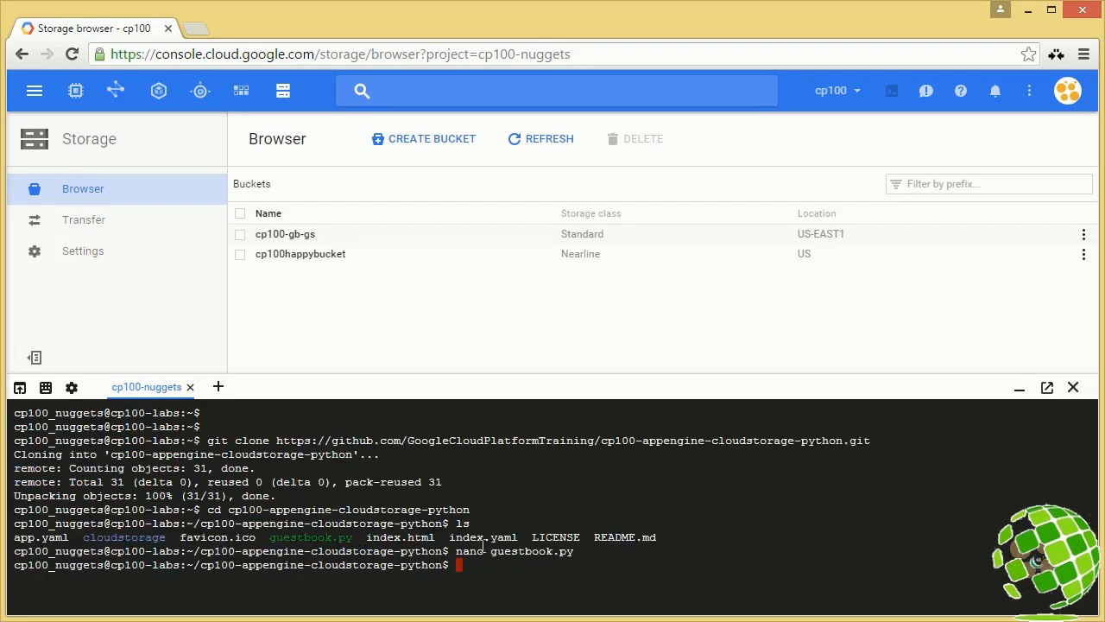
Step: Print the contents of guestbook.py in the terminal to review the edited file
{"action": "type", "text": "cat guestbook.py"}
{"action": "key", "text": "Return"}
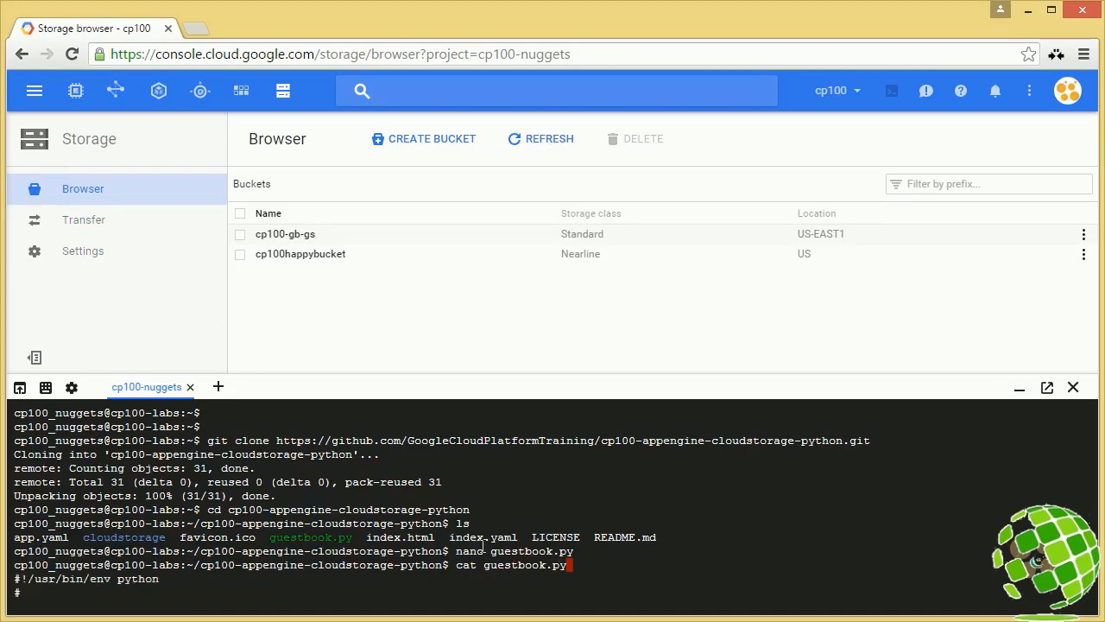
Step: Check the BUCKET_NAME line in the printed guestbook.py output and return to the end of the listing
{"action": "scroll", "coordinate": [457, 531], "scroll_direction": "up", "scroll_amount": 20}
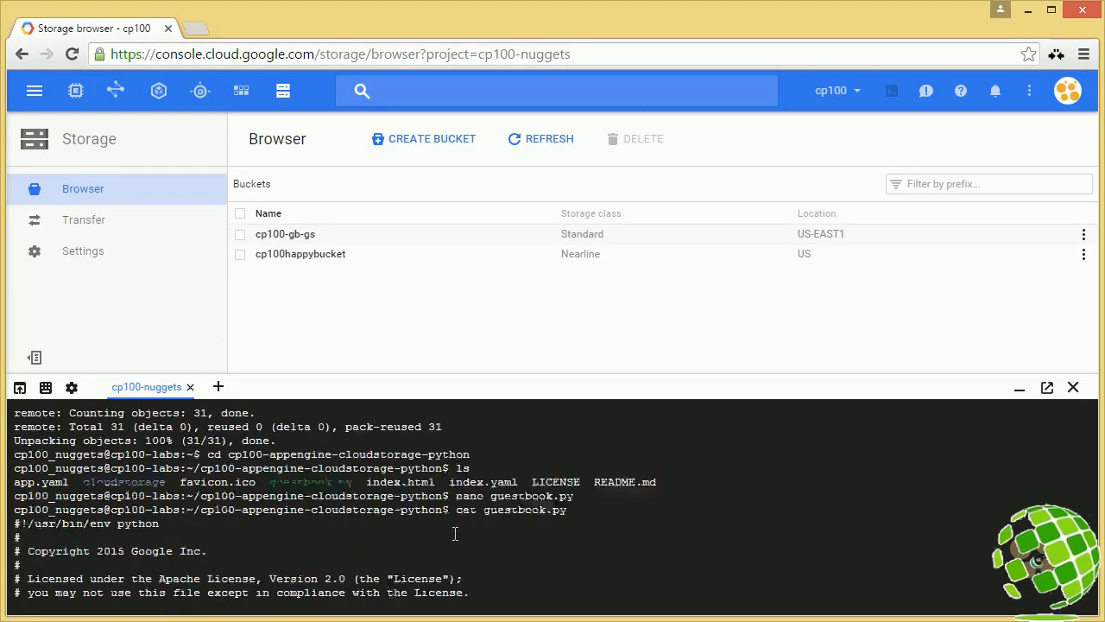
{"action": "scroll", "coordinate": [455, 533], "scroll_direction": "down", "scroll_amount": 5}
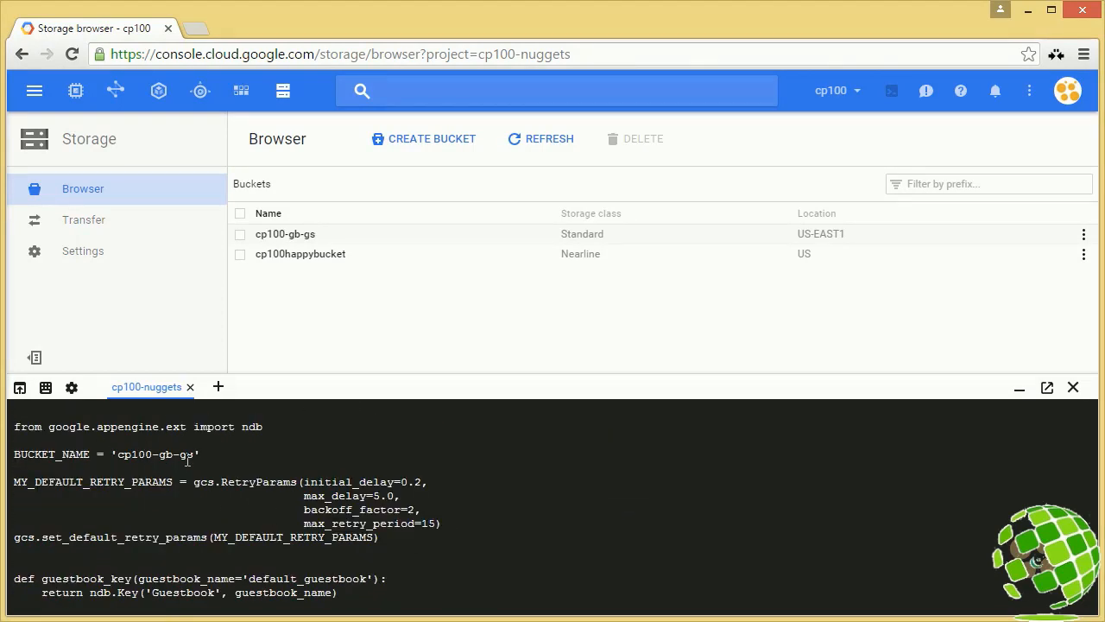
{"action": "scroll", "coordinate": [187, 460], "scroll_direction": "down", "scroll_amount": 20}
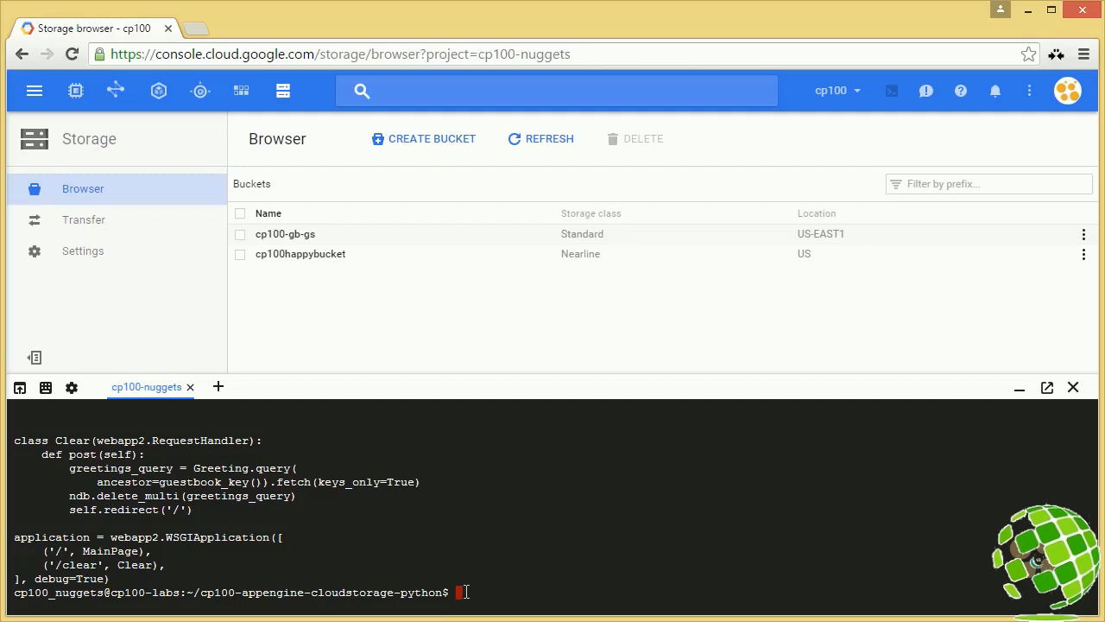
Step: Deploy the guestbook app by running appcfg.py -A cp100-nuggets update . --noauth_local_webserver in the terminal
{"action": "key", "text": "ctrl+v"}
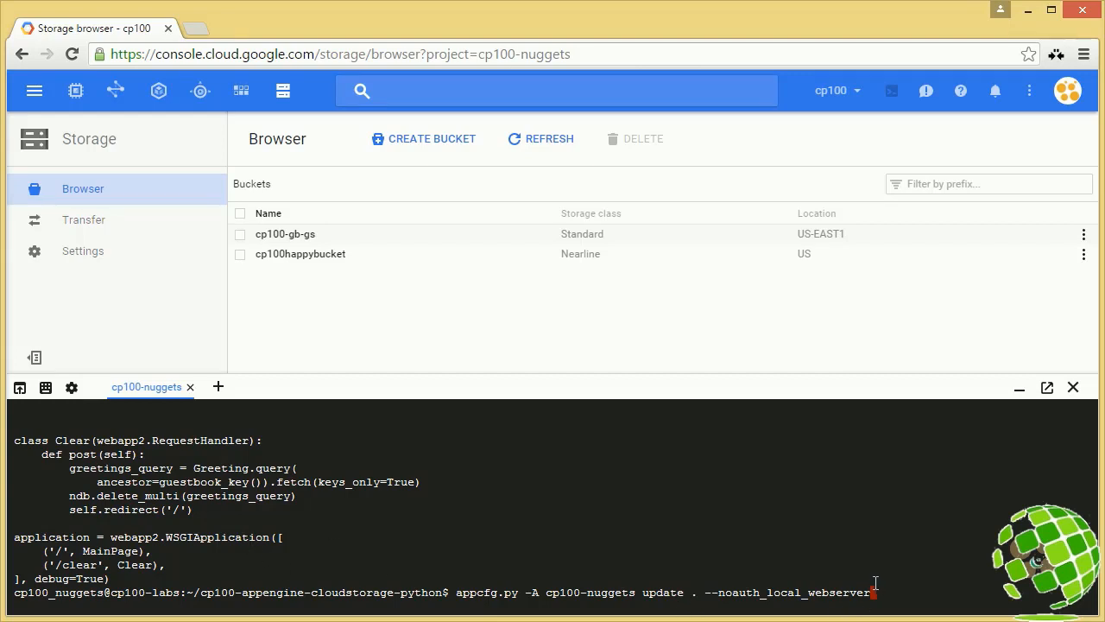
{"action": "key", "text": "Return"}
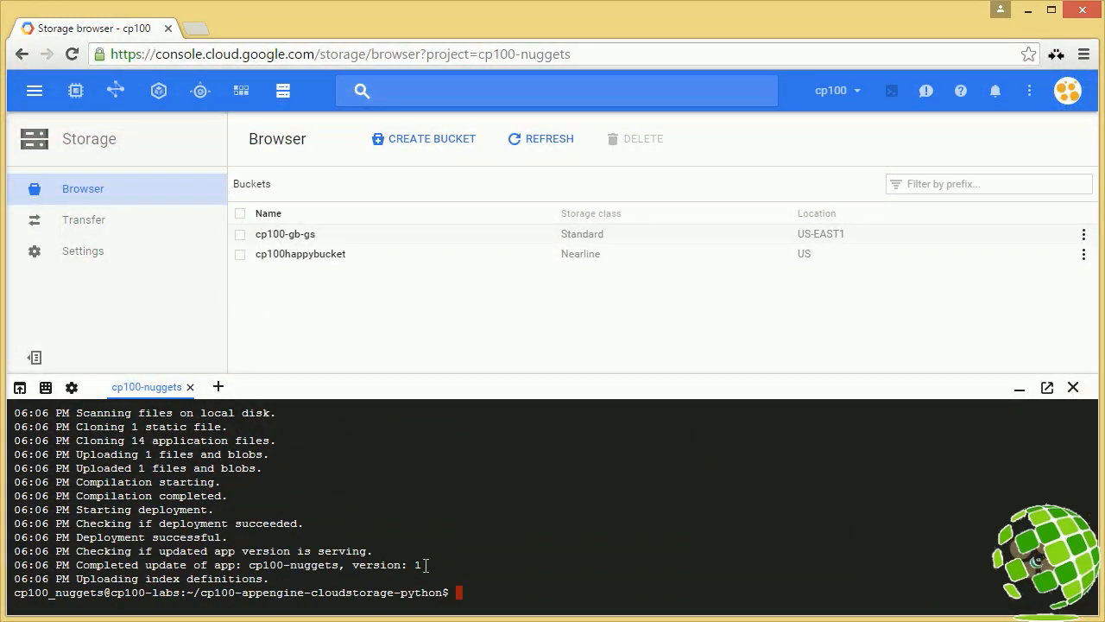
{"action": "left_click_drag", "start_coordinate": [425, 565], "coordinate": [410, 568]}
Step: From the App Engine dashboard, open the deployed guestbook at cp100-nuggets.appspot.com and start a new entry
{"action": "left_click", "coordinate": [200, 91]}
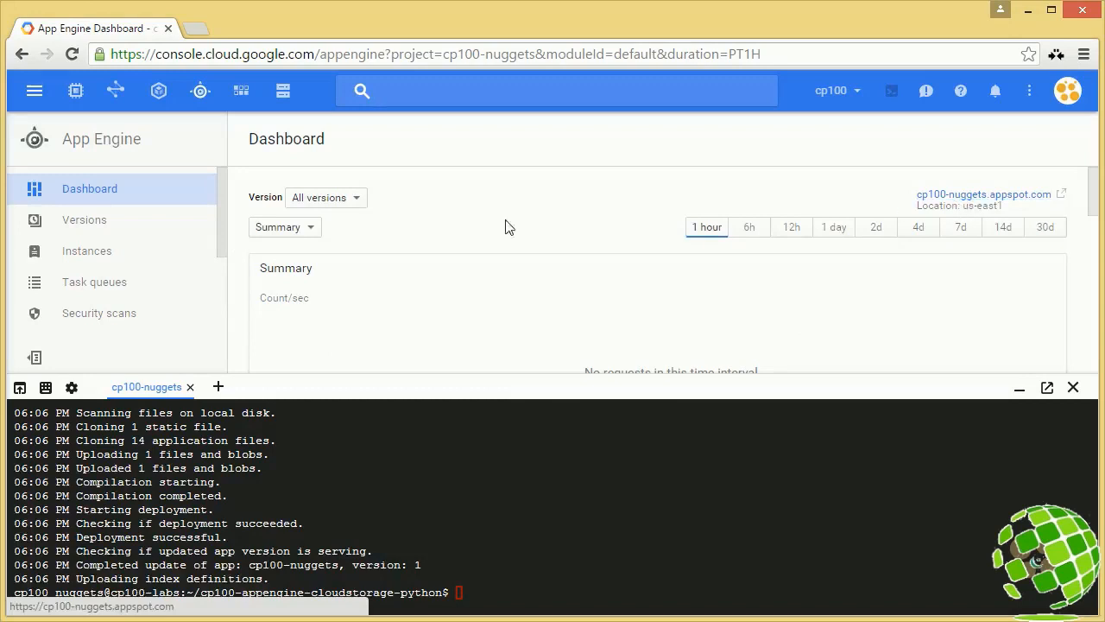
{"action": "left_click", "coordinate": [941, 197]}
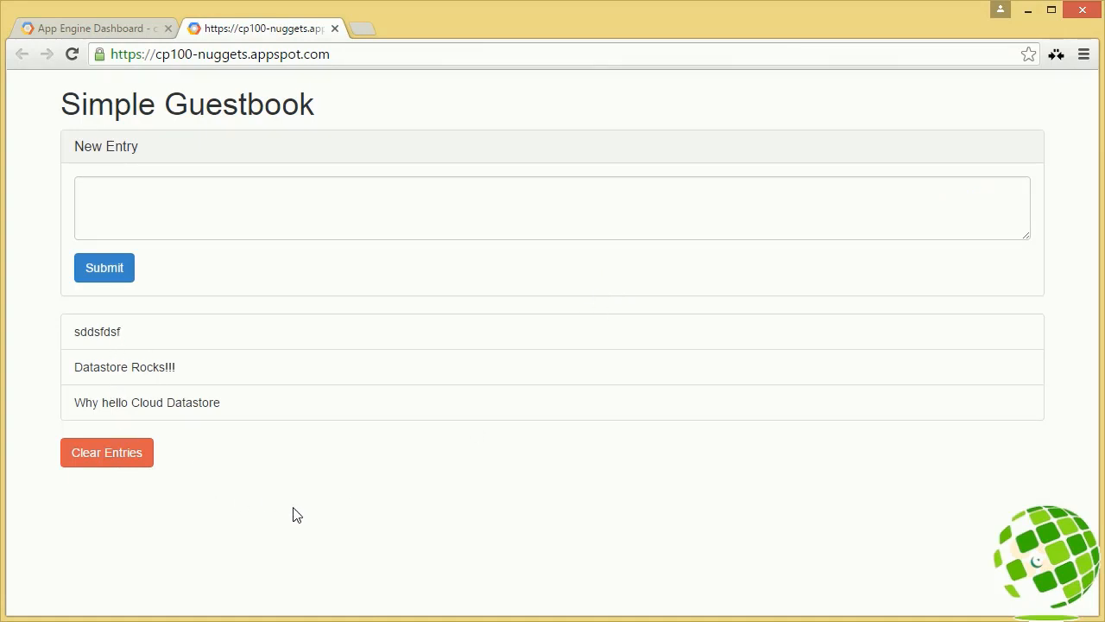
{"action": "left_click", "coordinate": [305, 214]}
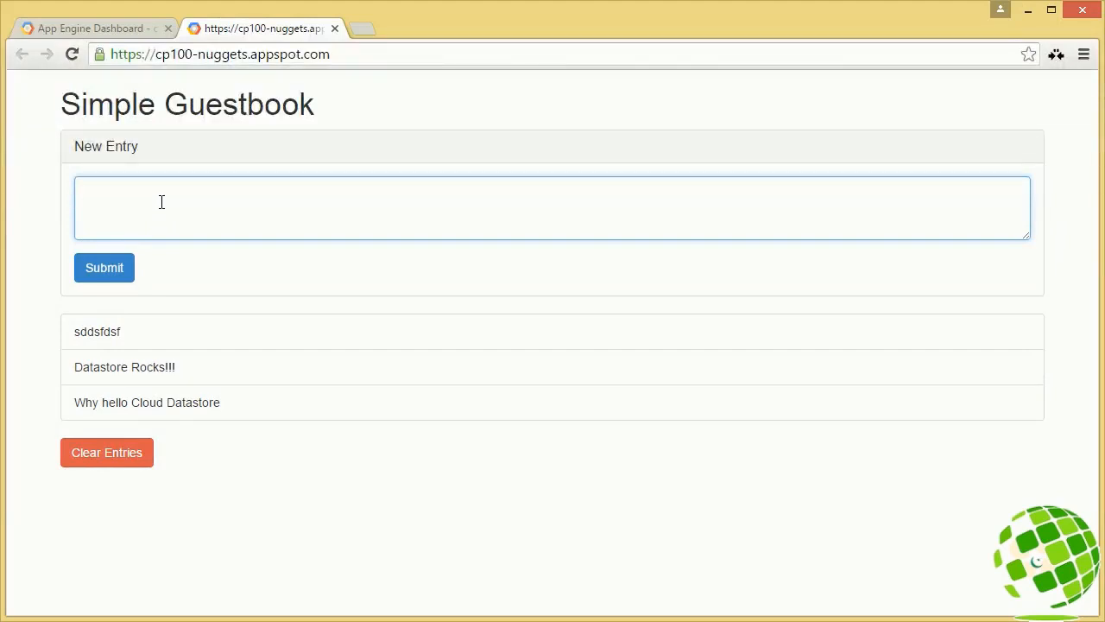
Step: Back in the cloud console, open API Manager, minimize Cloud Shell and examine the list of enabled APIs
{"action": "left_click", "coordinate": [129, 29]}
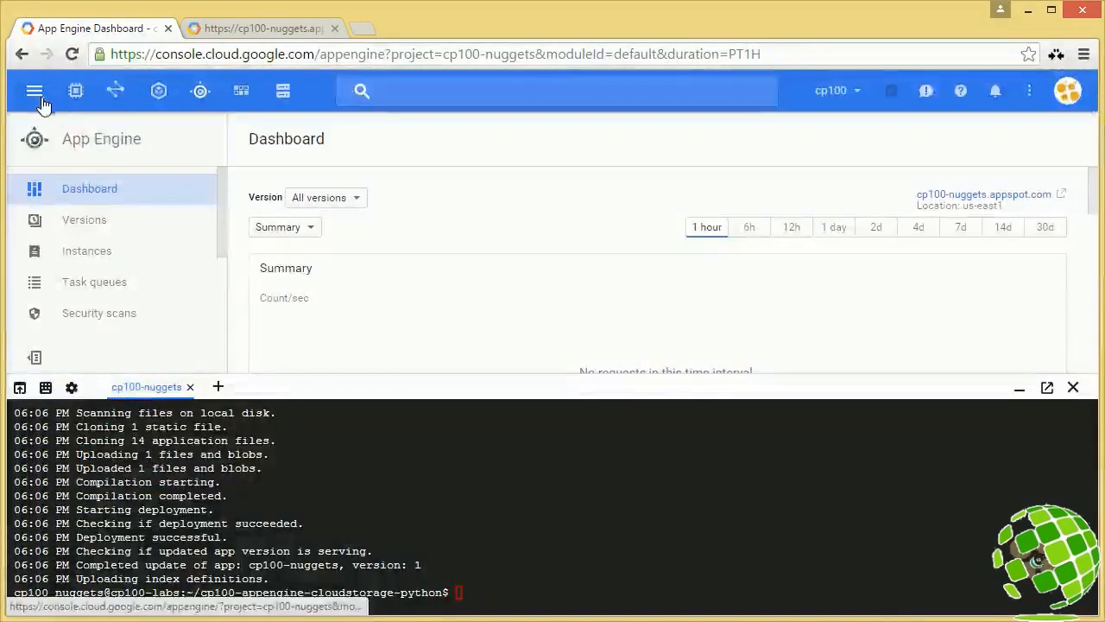
{"action": "left_click", "coordinate": [36, 92]}
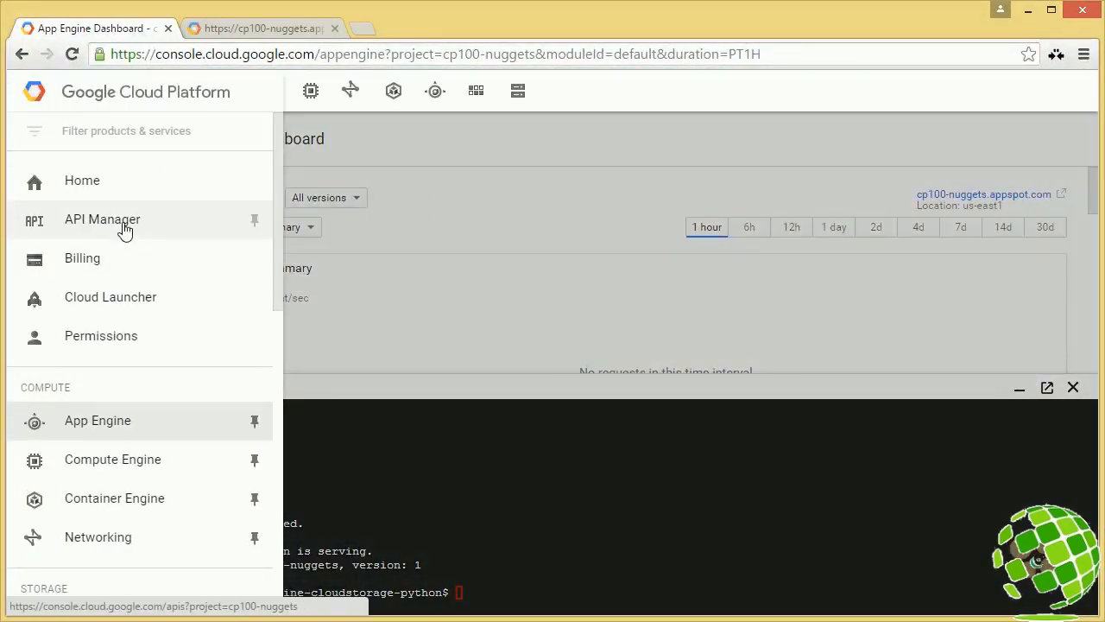
{"action": "left_click", "coordinate": [125, 226]}
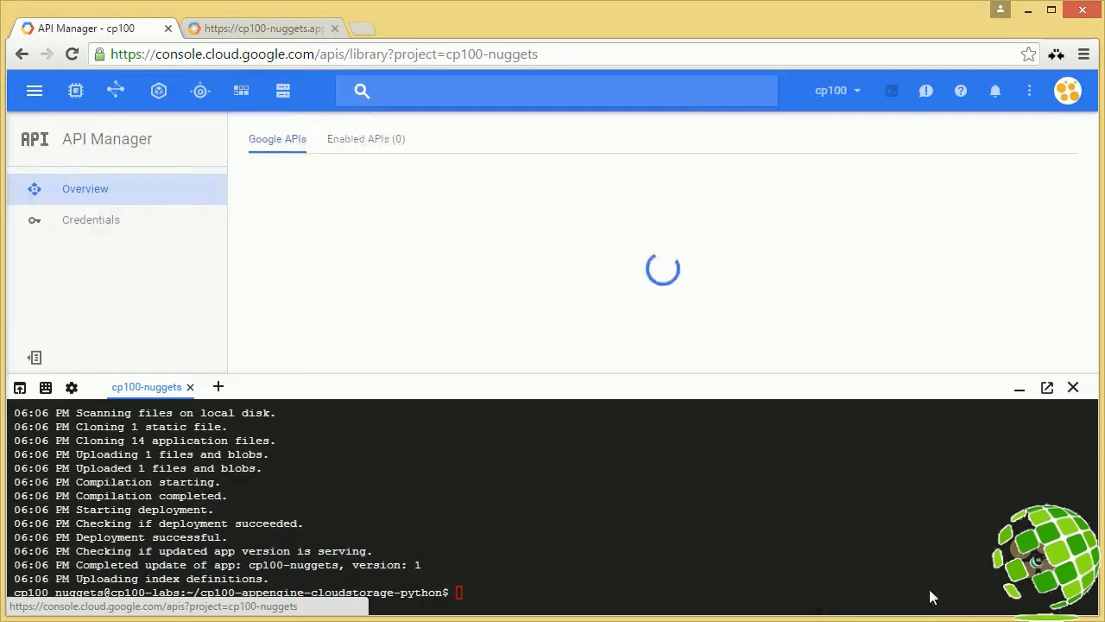
{"action": "left_click", "coordinate": [1019, 394]}
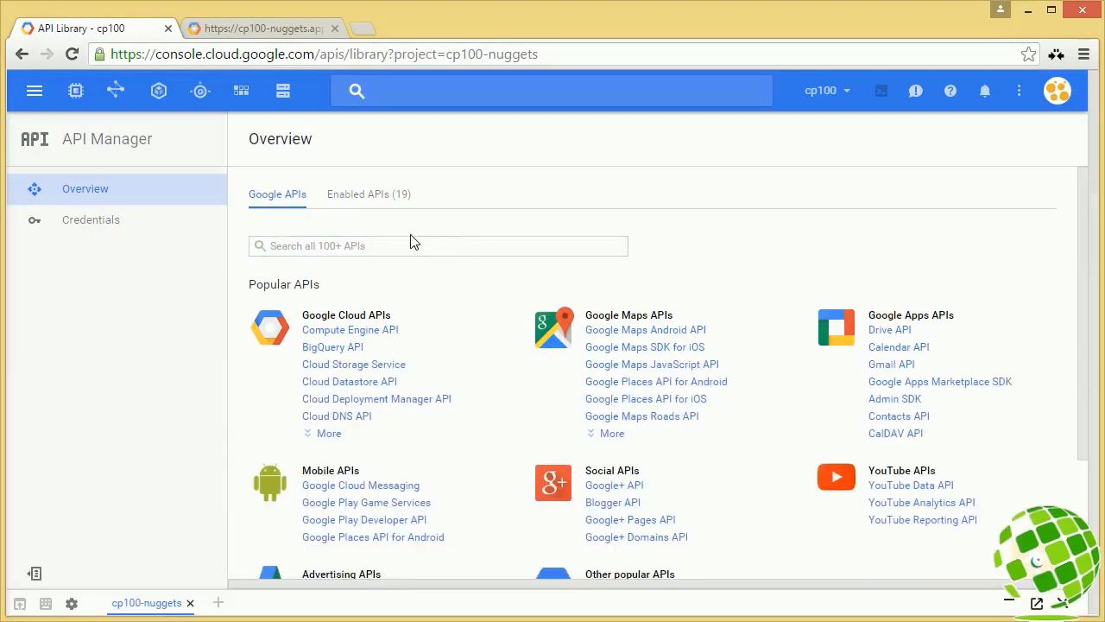
{"action": "left_click", "coordinate": [384, 197]}
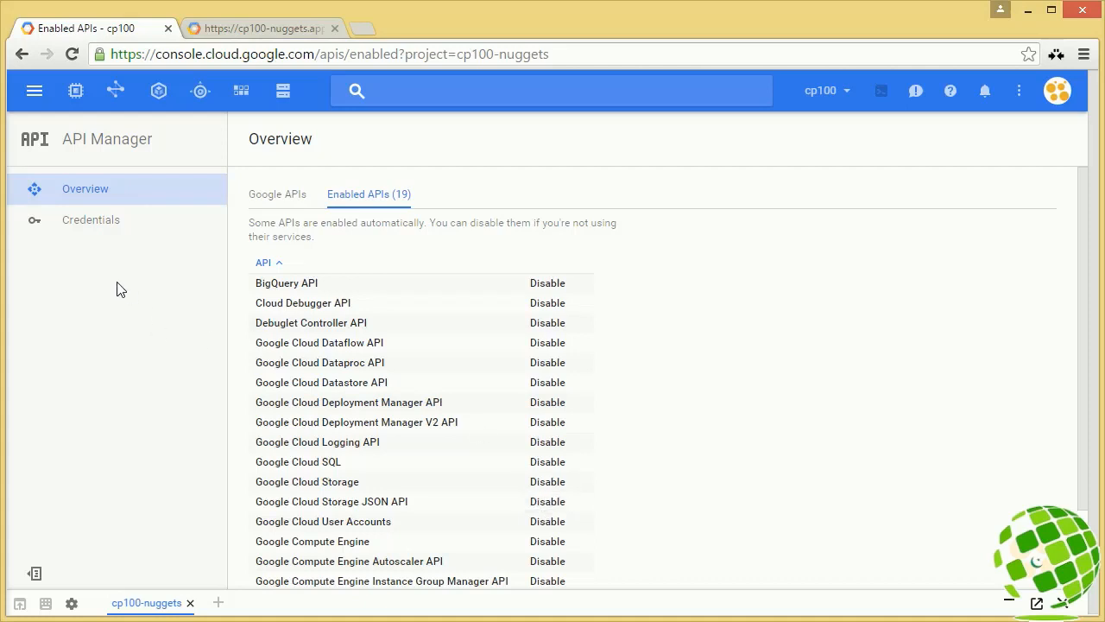
Step: Return to the guestbook page and submit two entries, "Hello from GCS!" and "GCS Rocks!!!"
{"action": "left_click", "coordinate": [229, 31]}
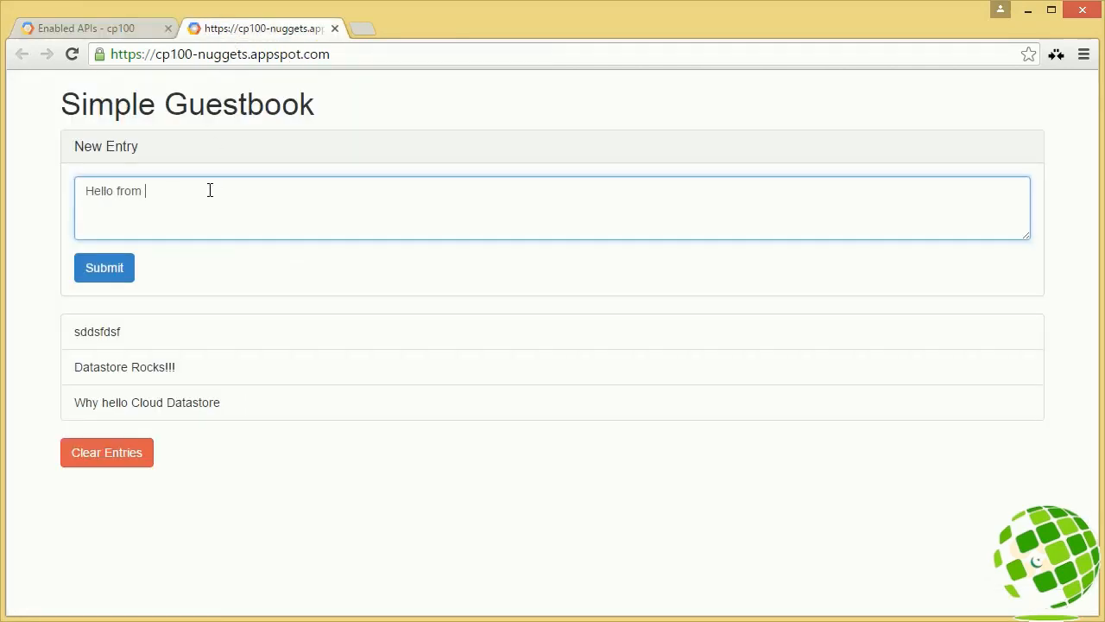
{"action": "left_click", "coordinate": [119, 267]}
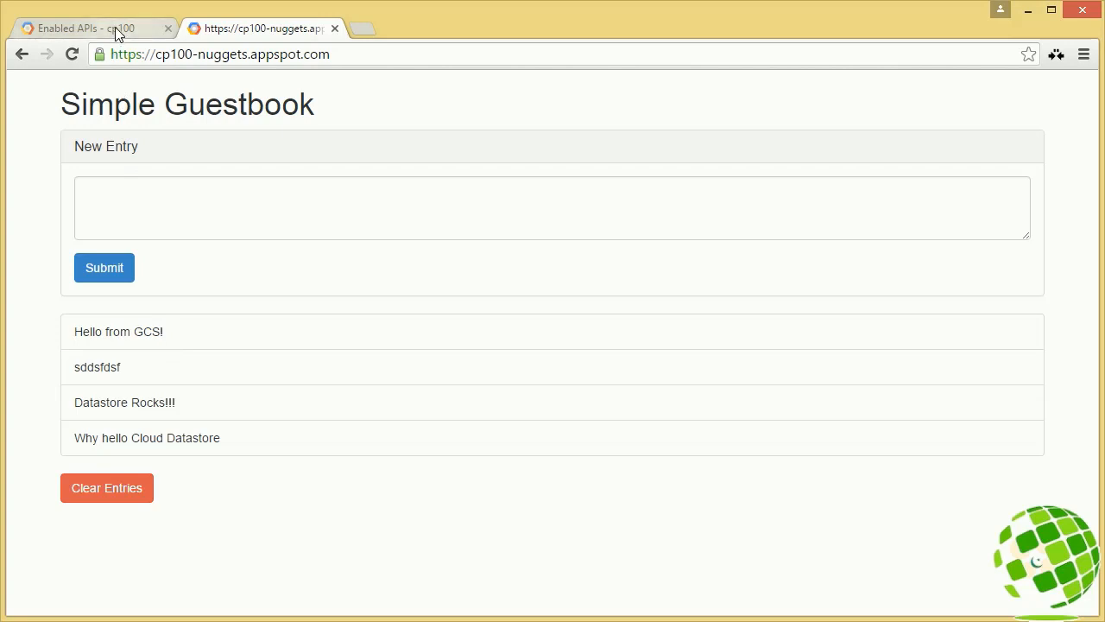
{"action": "left_click", "coordinate": [173, 192]}
{"action": "type", "text": "GCS"}
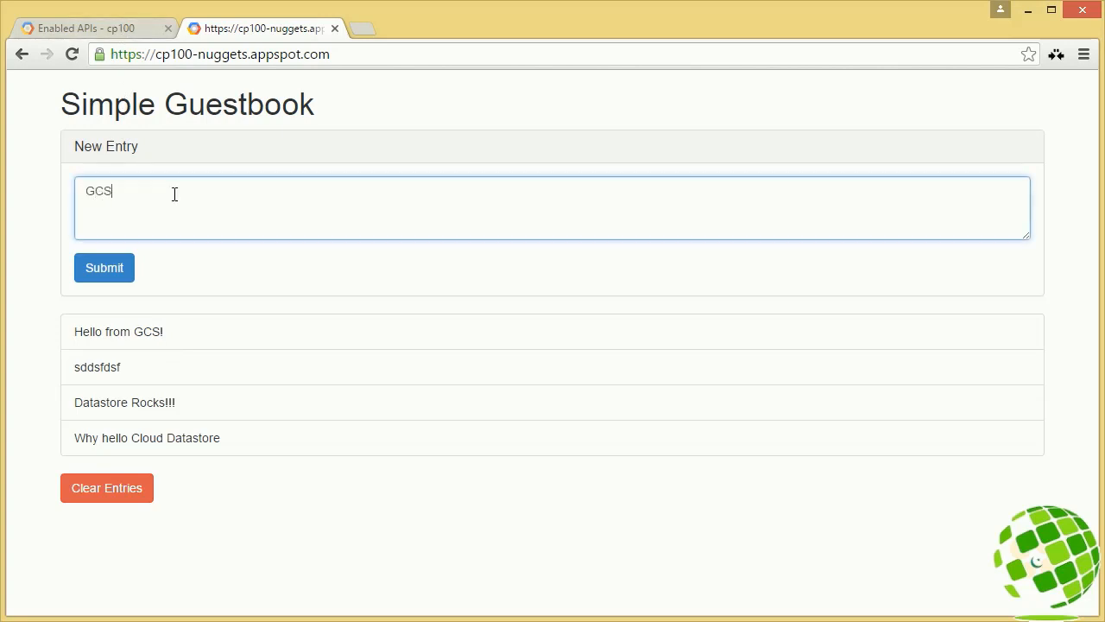
{"action": "type", "text": " Rocks!!!"}
{"action": "left_click", "coordinate": [118, 264]}
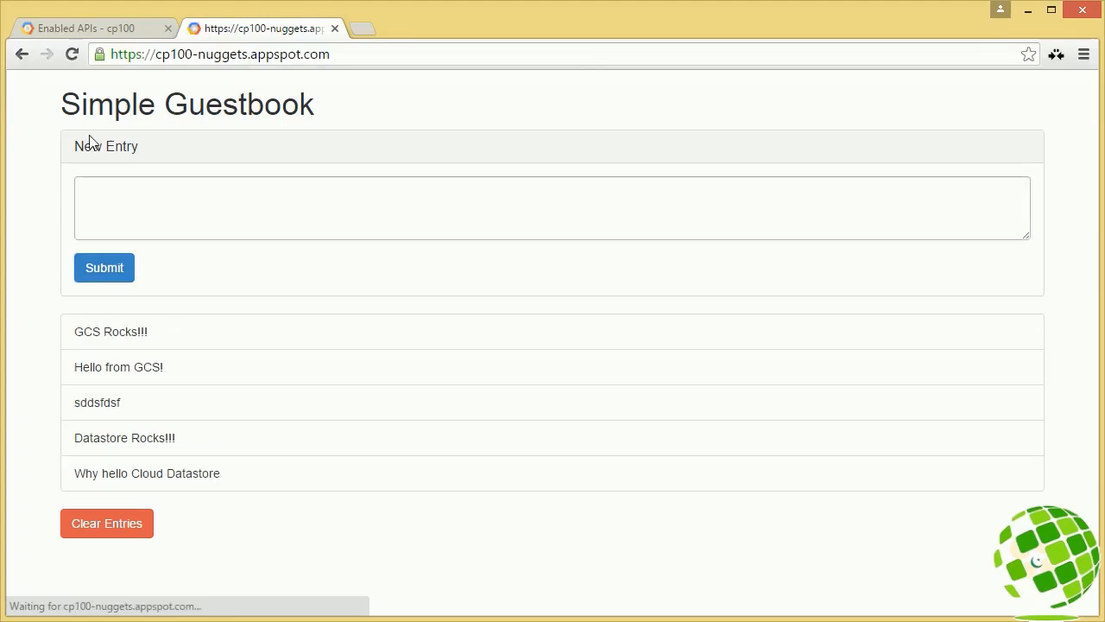
Step: Open the cp100-gb-gs bucket in Cloud Storage, view the contents of both text files and return to the bucket
{"action": "left_click", "coordinate": [89, 24]}
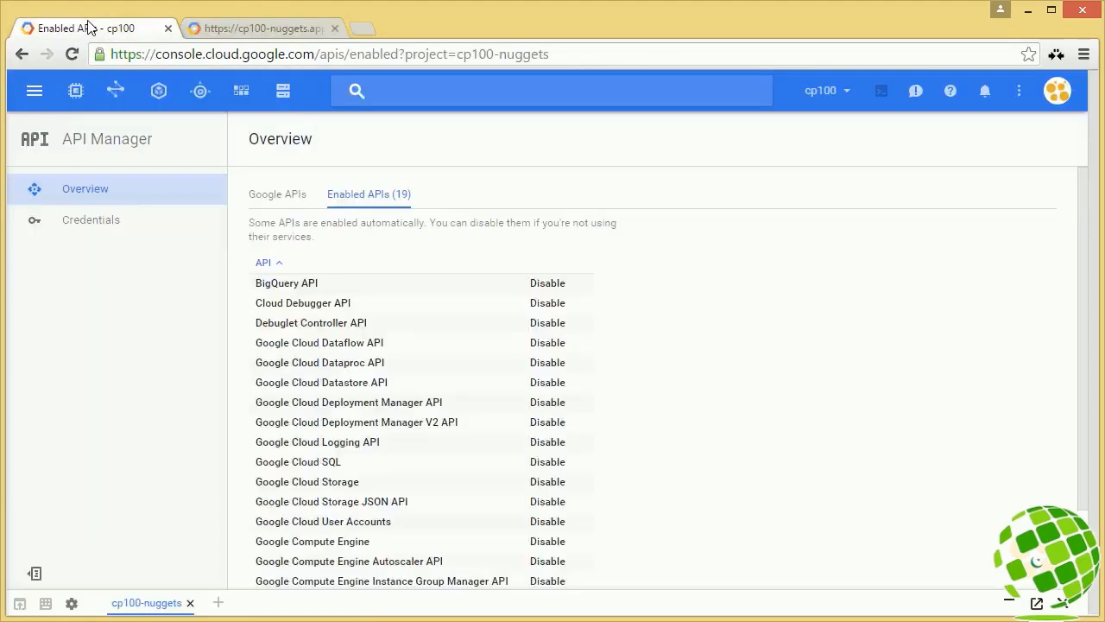
{"action": "left_click", "coordinate": [284, 94]}
{"action": "left_click", "coordinate": [278, 234]}
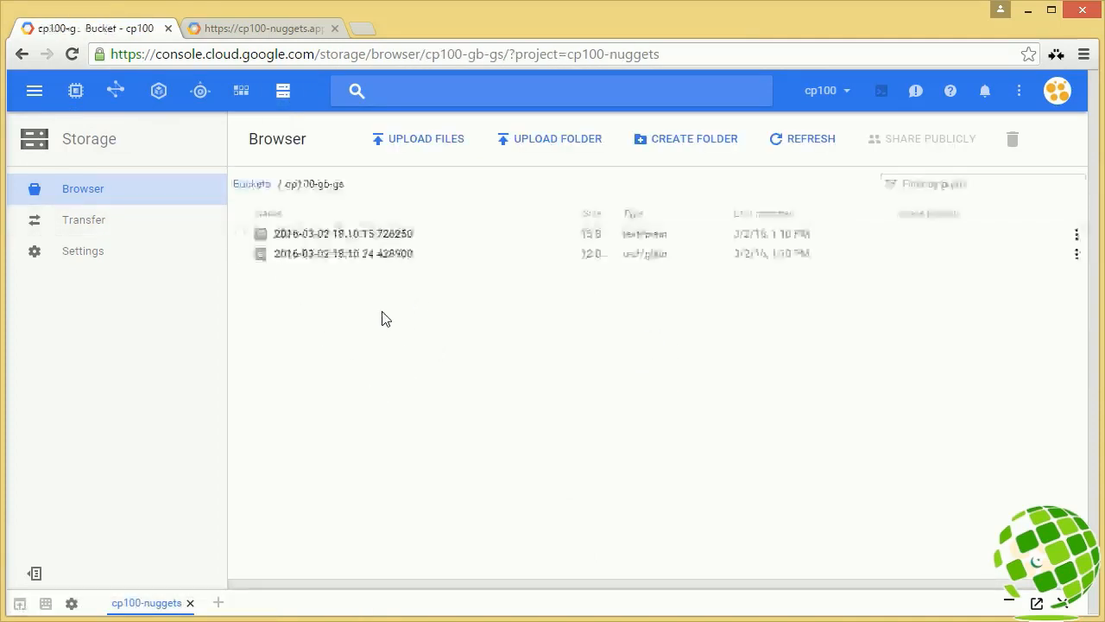
{"action": "left_click", "coordinate": [289, 234]}
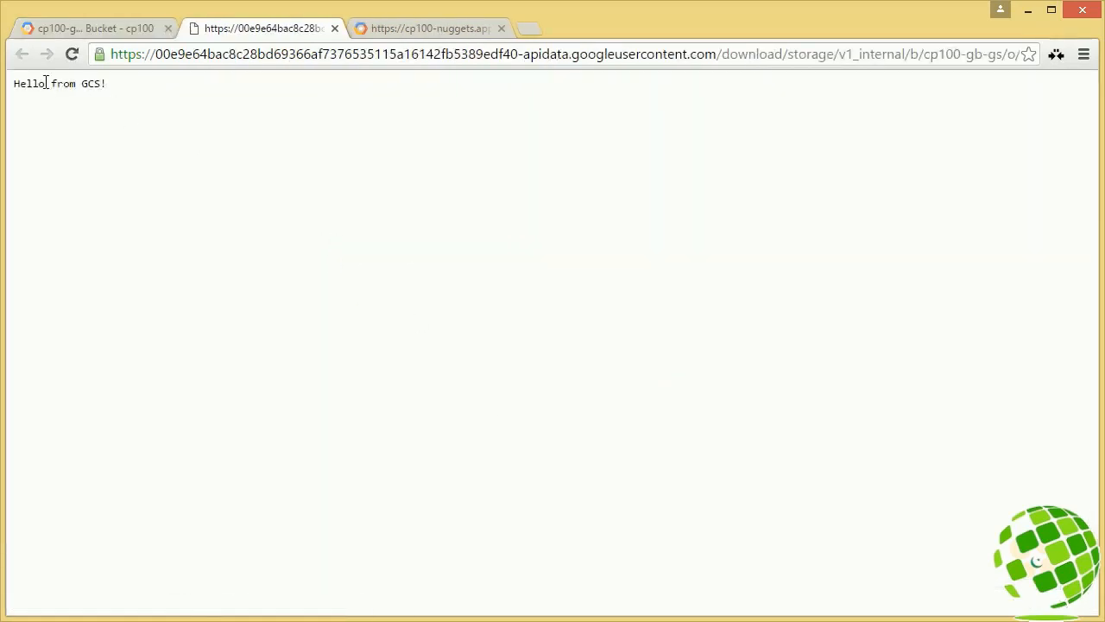
{"action": "left_click", "coordinate": [86, 29]}
{"action": "left_click", "coordinate": [285, 254]}
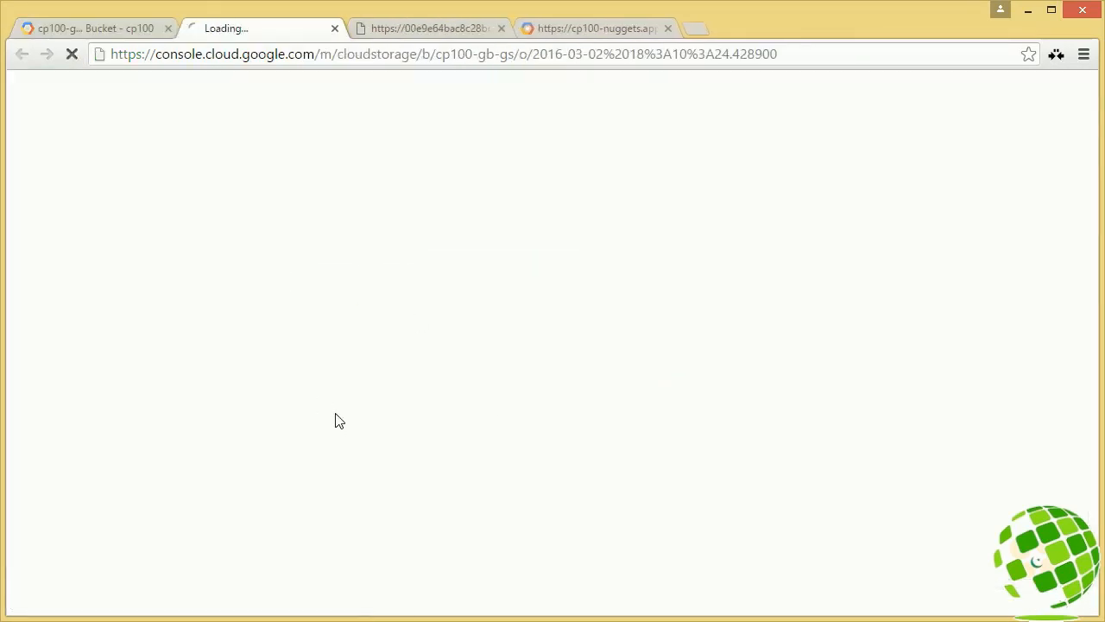
{"action": "left_click", "coordinate": [129, 29]}
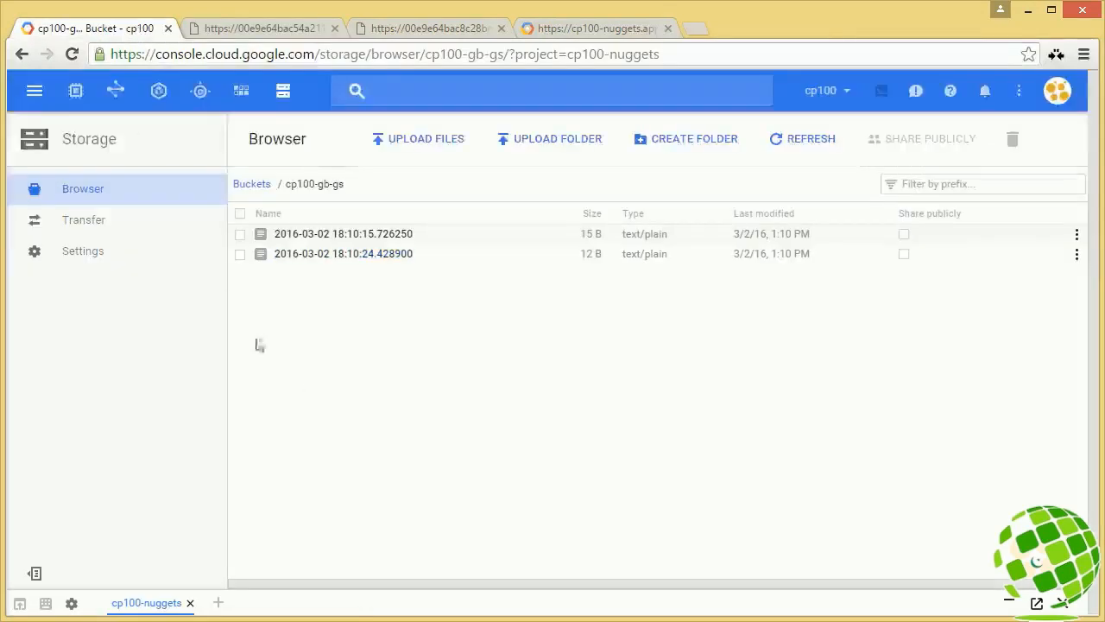
{"action": "left_click", "coordinate": [241, 215]}
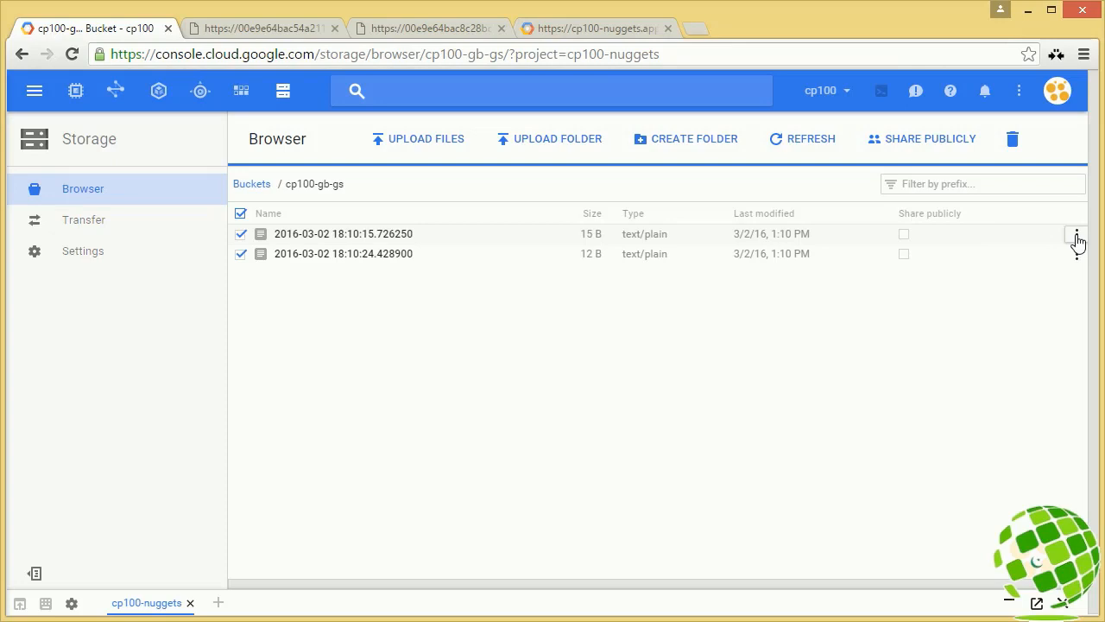
{"action": "left_click", "coordinate": [903, 236]}
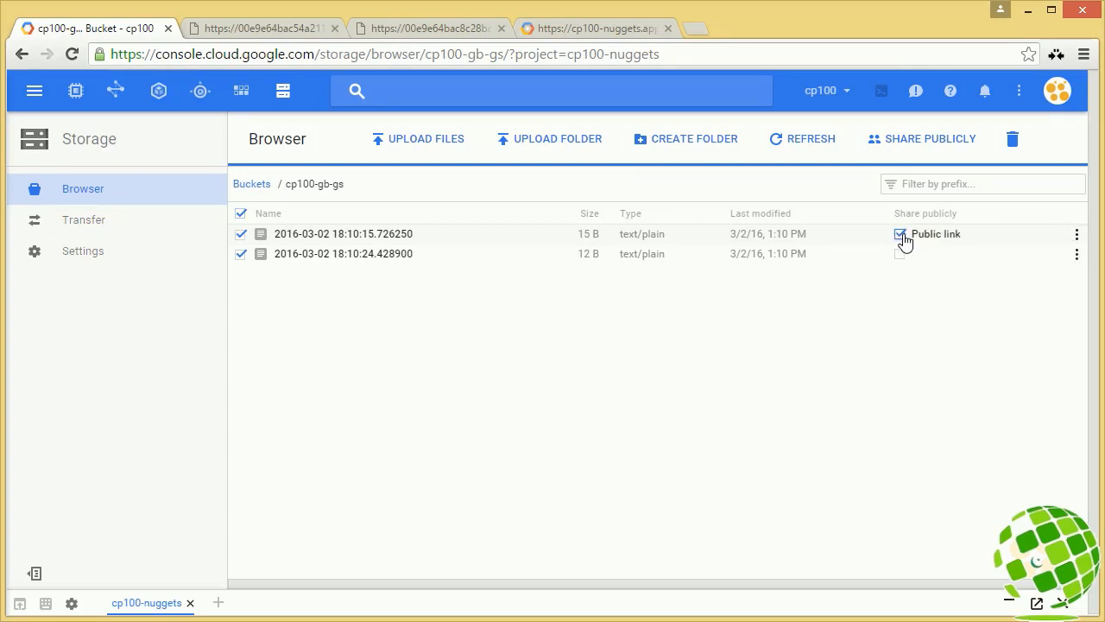
{"action": "left_click", "coordinate": [929, 235]}
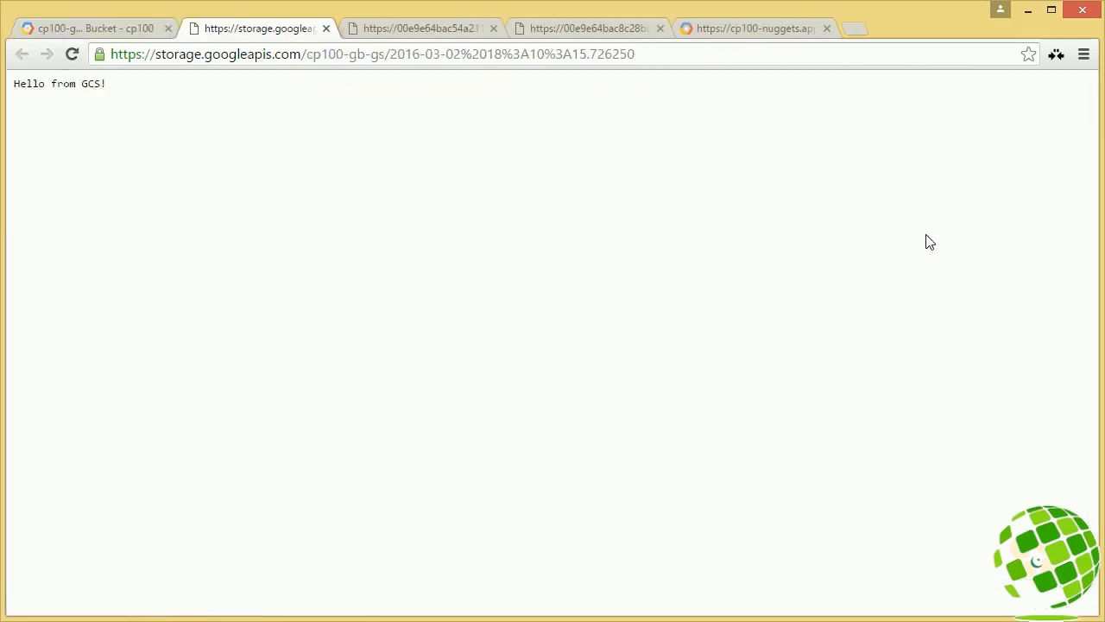
{"action": "left_click", "coordinate": [279, 54]}
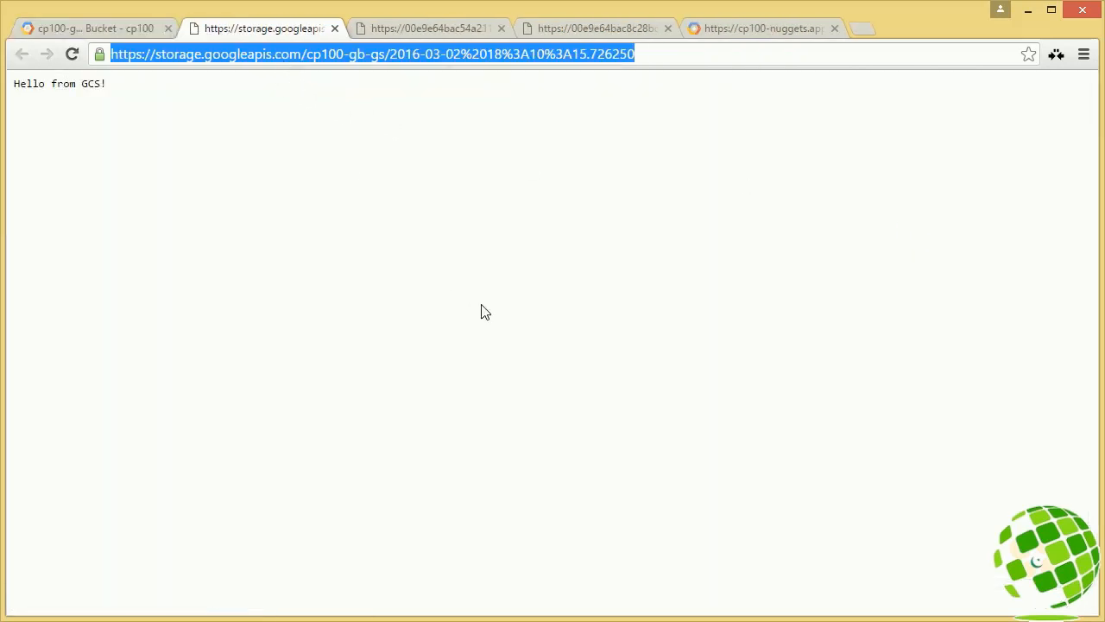
{"action": "left_click", "coordinate": [114, 30]}
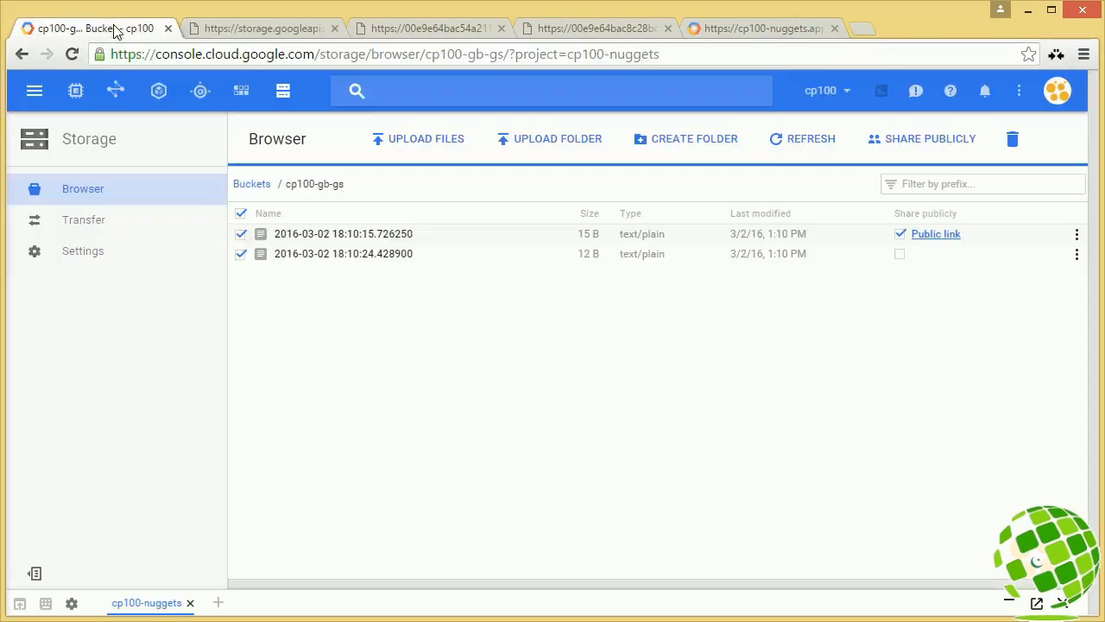
{"action": "left_click", "coordinate": [1076, 235]}
{"action": "left_click", "coordinate": [1069, 257]}
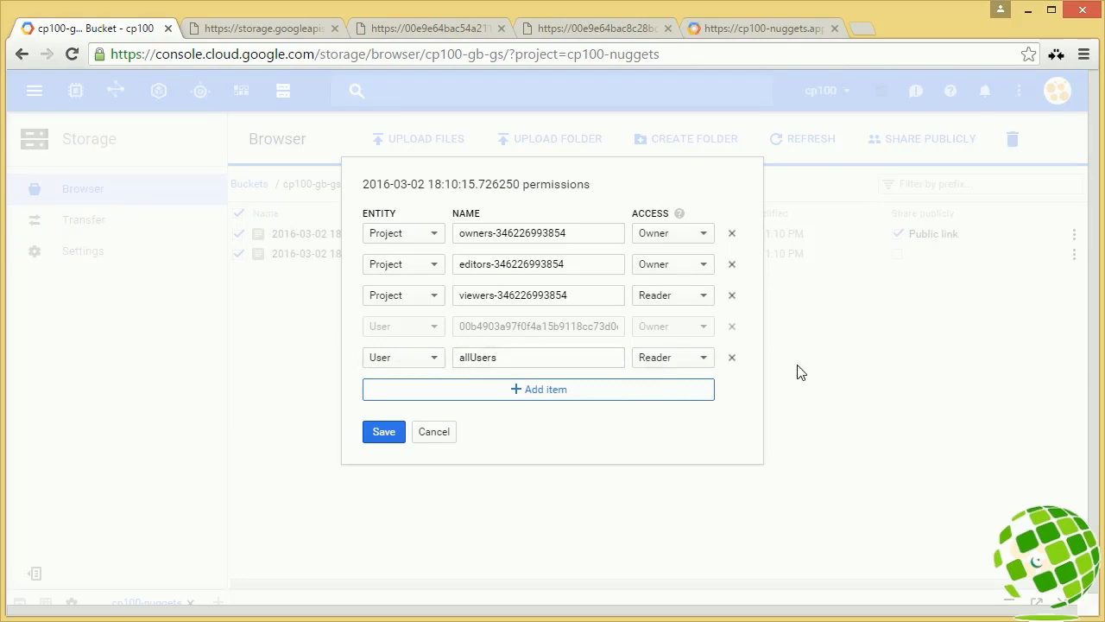
{"action": "left_click", "coordinate": [434, 435]}
{"action": "left_click", "coordinate": [1074, 235]}
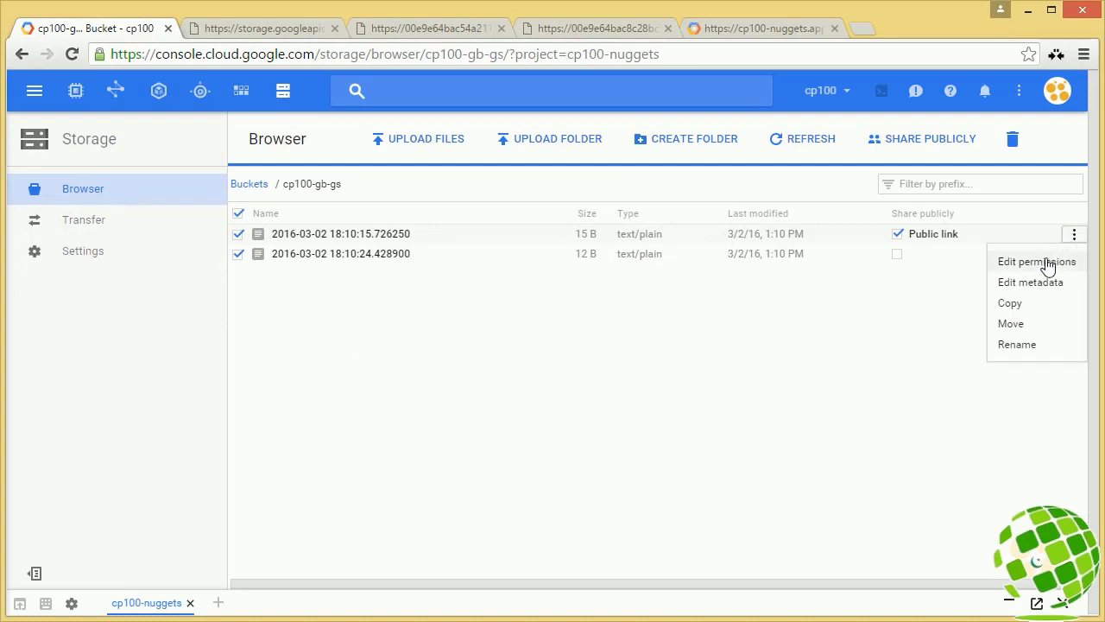
{"action": "left_click", "coordinate": [1041, 282]}
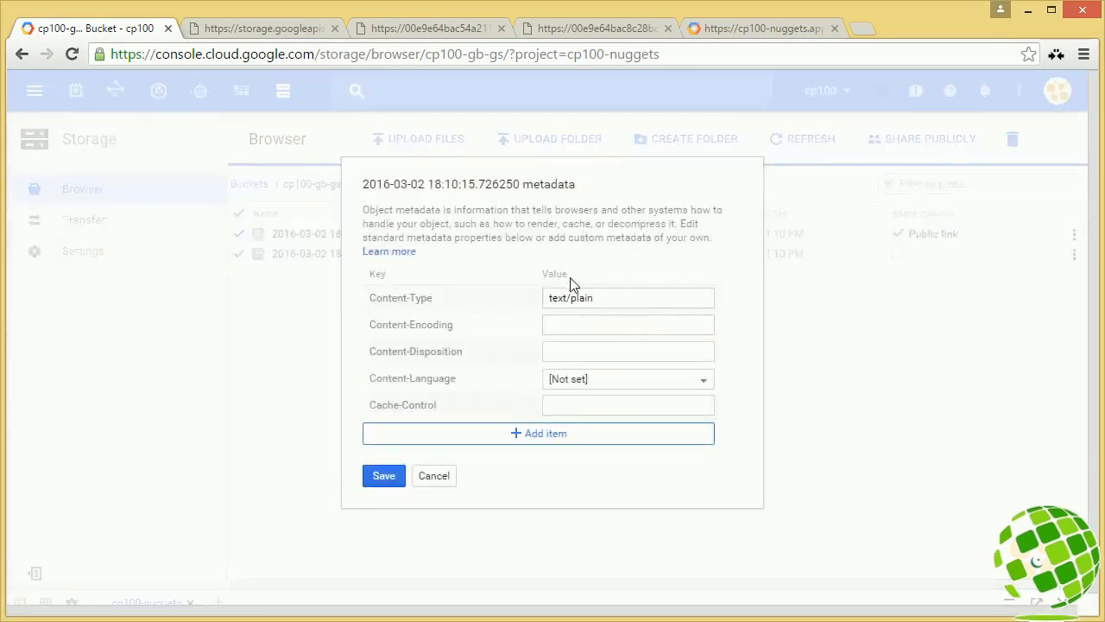
{"action": "left_click_drag", "start_coordinate": [594, 300], "coordinate": [535, 293]}
{"action": "left_click", "coordinate": [566, 436]}
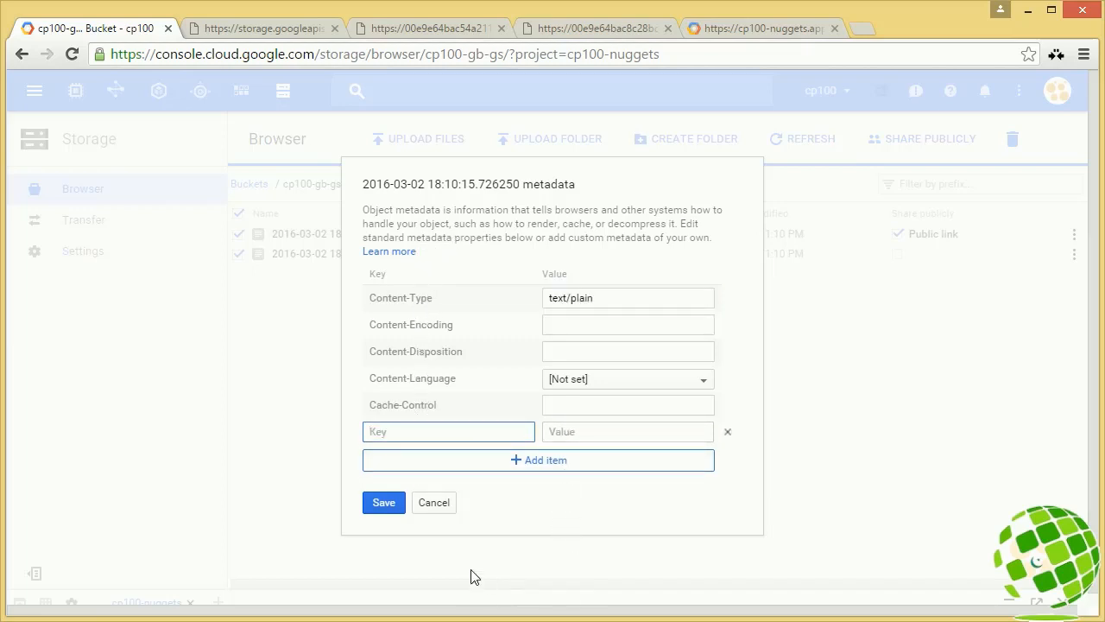
{"action": "left_click", "coordinate": [435, 507]}
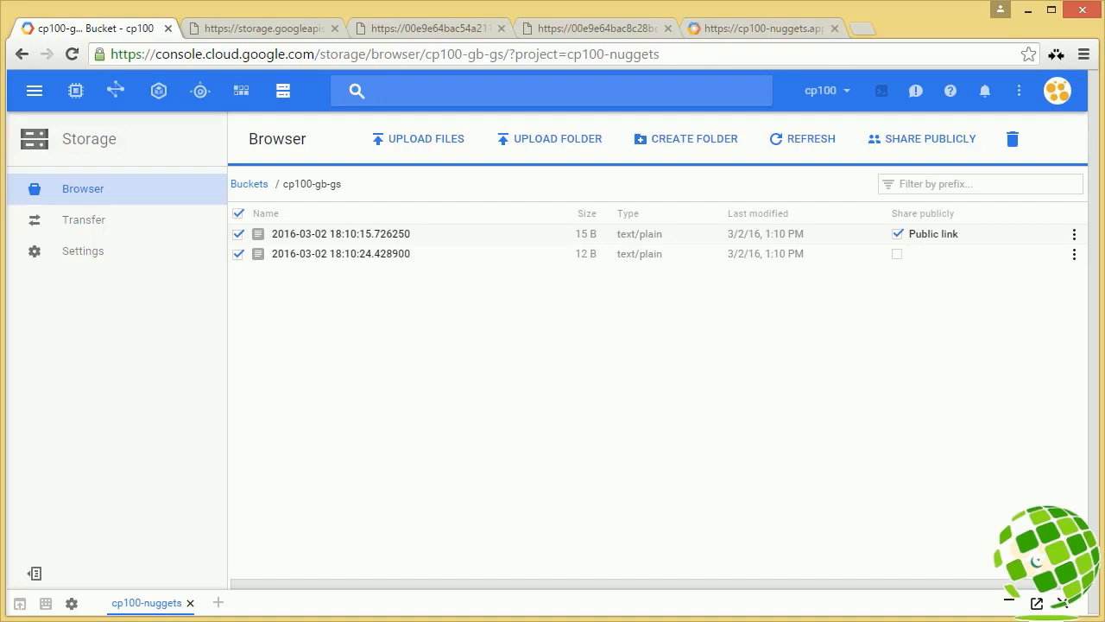
Step: Stop the cp100-labs VM instance in Compute Engine
{"action": "left_click", "coordinate": [76, 91]}
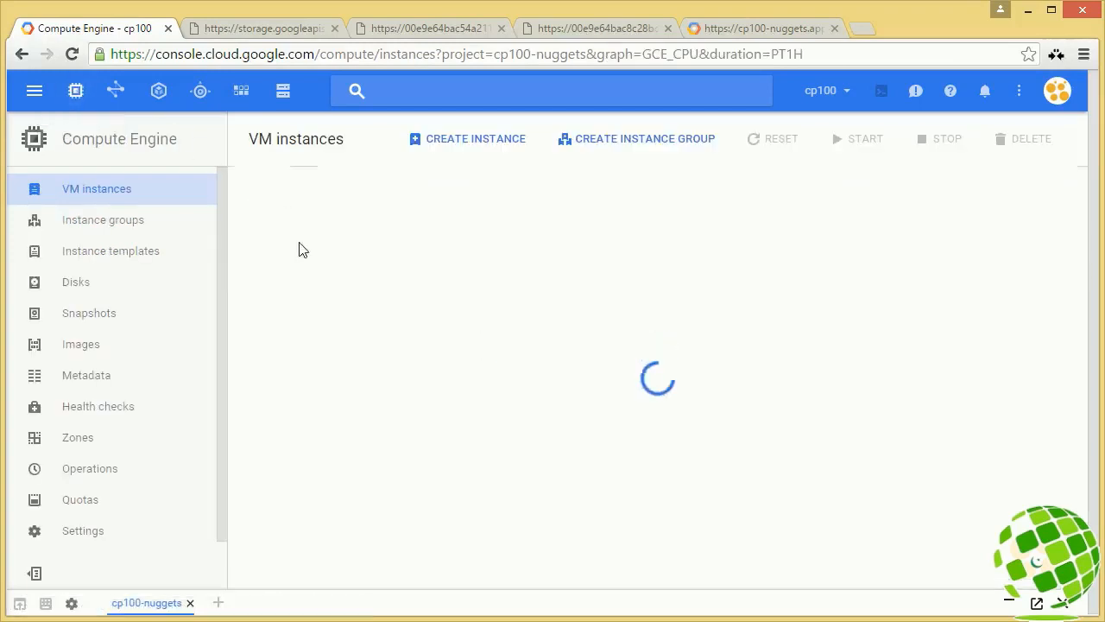
{"action": "left_click", "coordinate": [261, 552]}
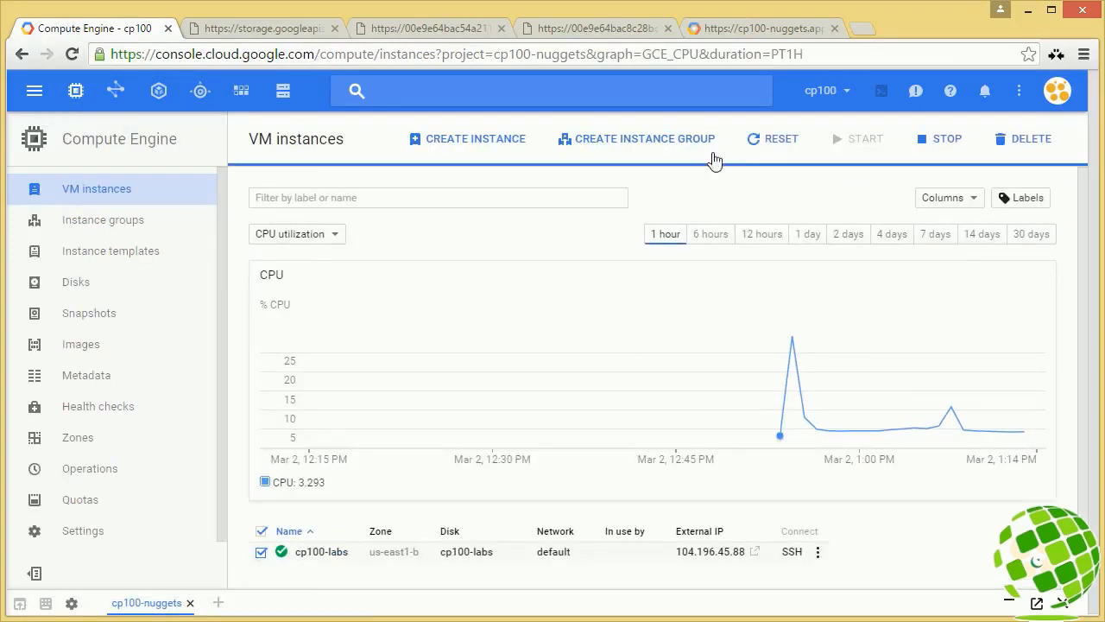
{"action": "left_click", "coordinate": [938, 138]}
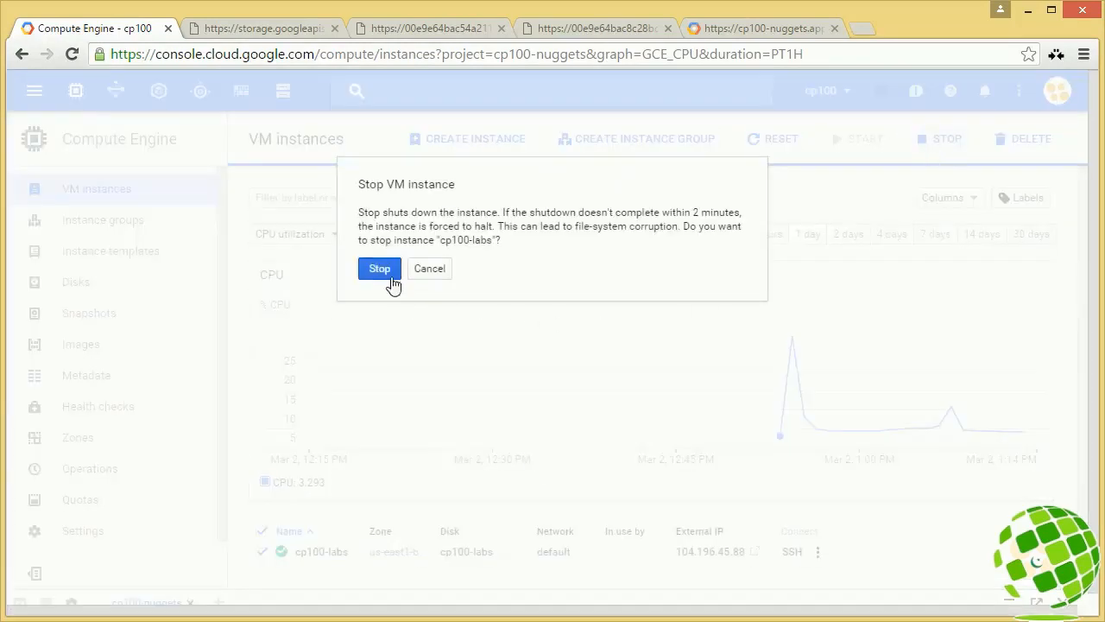
{"action": "left_click", "coordinate": [387, 272]}
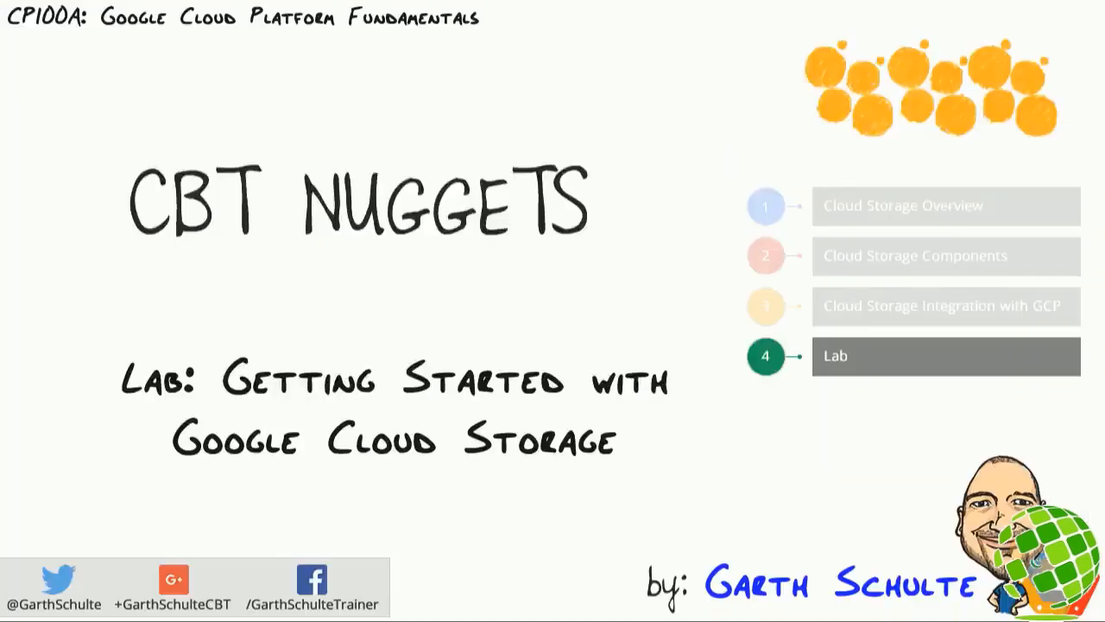